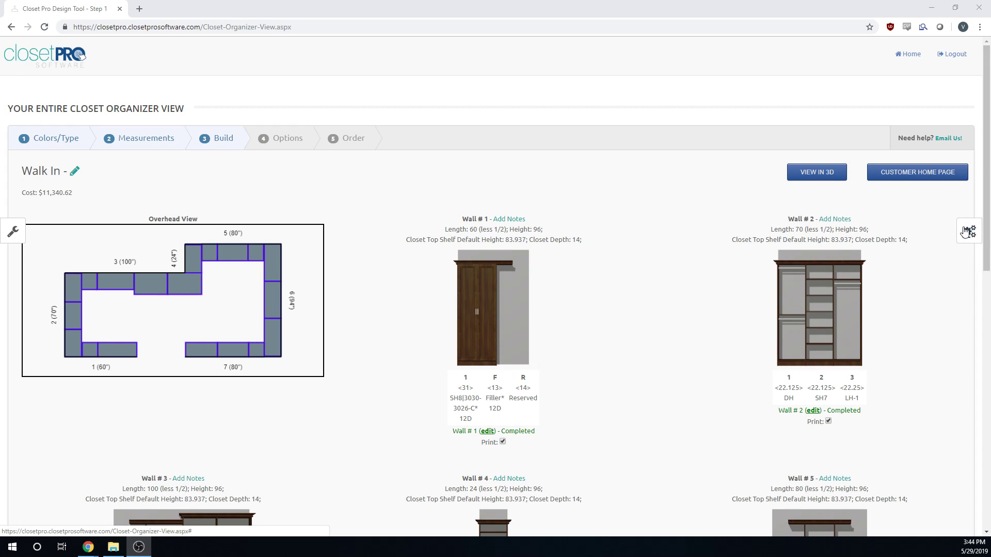
Step: Preview the closet finish in Antique White
scroll(580, 330, down, 6)
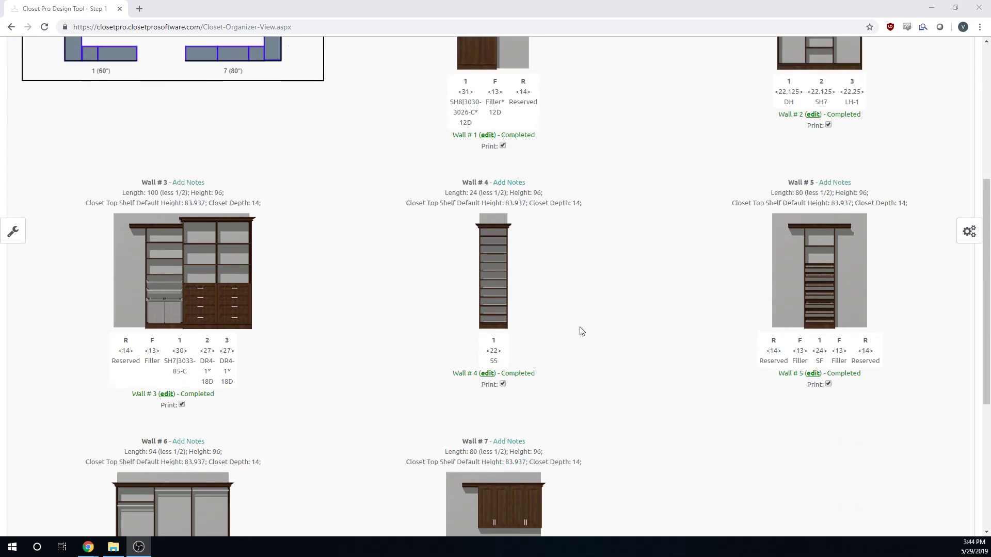
scroll(580, 331, up, 6)
click(967, 231)
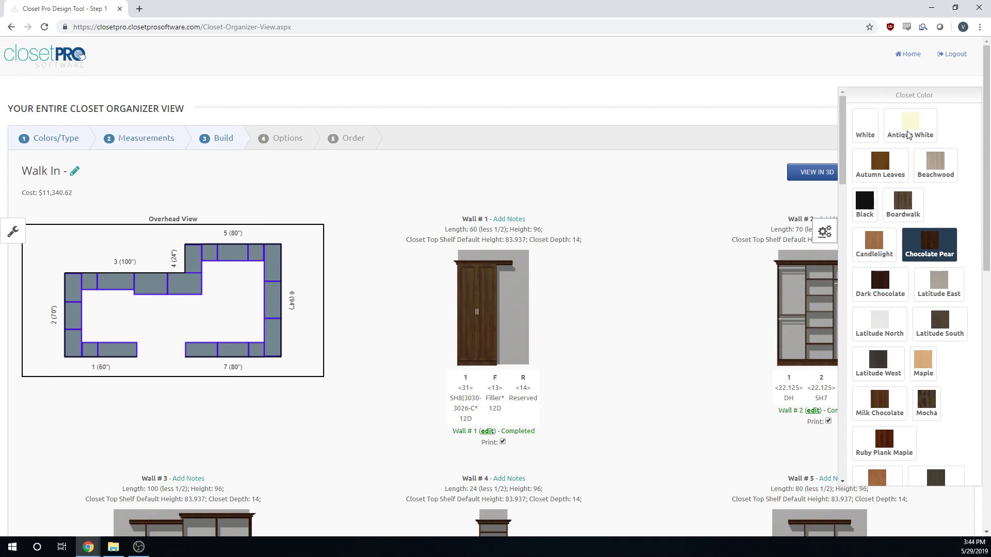
click(907, 135)
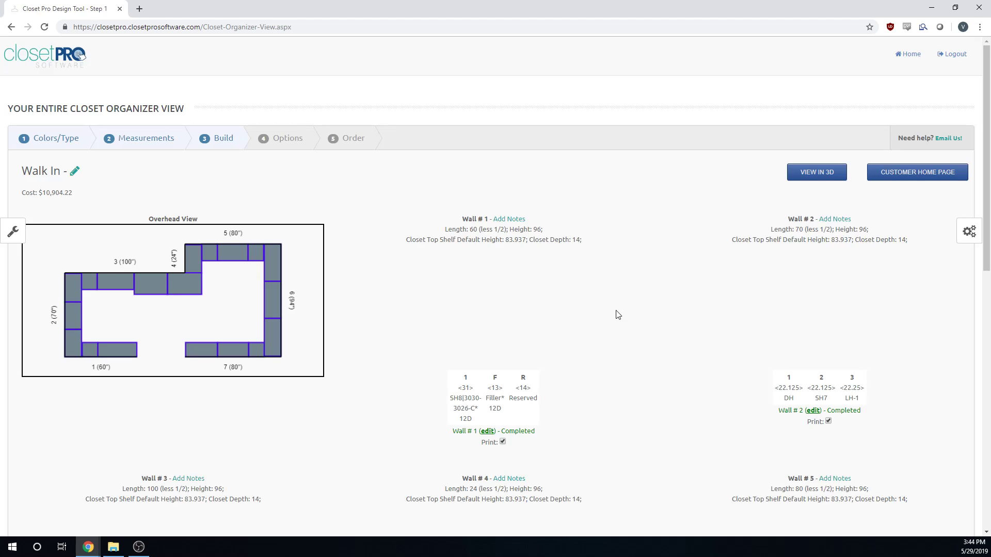
Step: Set the closet finish back to Chocolate Pear
scroll(617, 394, down, 7)
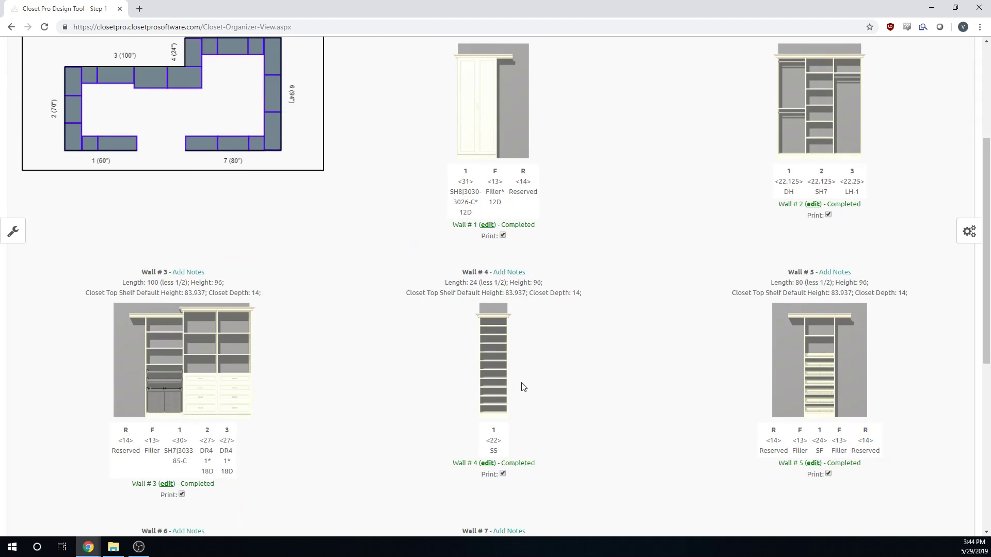
scroll(370, 448, up, 7)
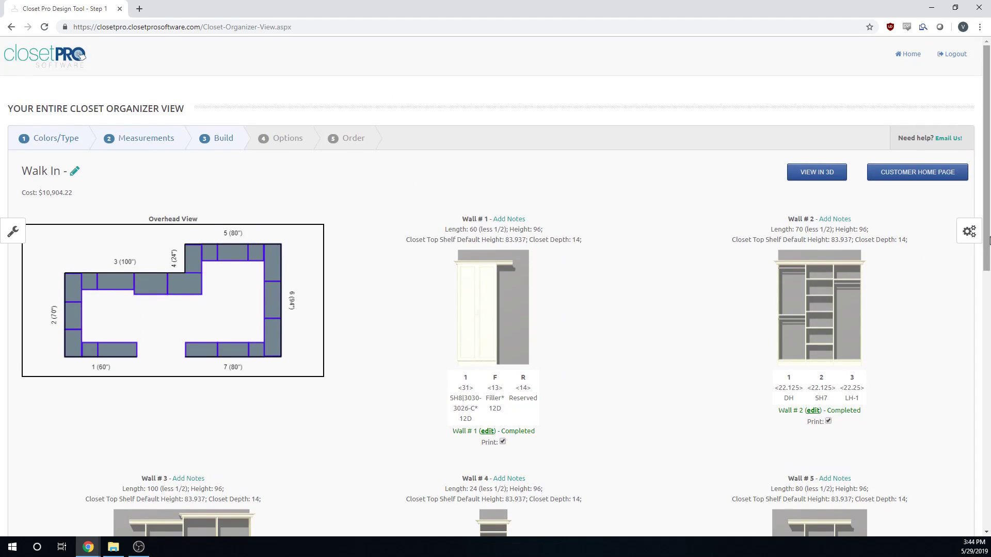
click(969, 231)
click(941, 245)
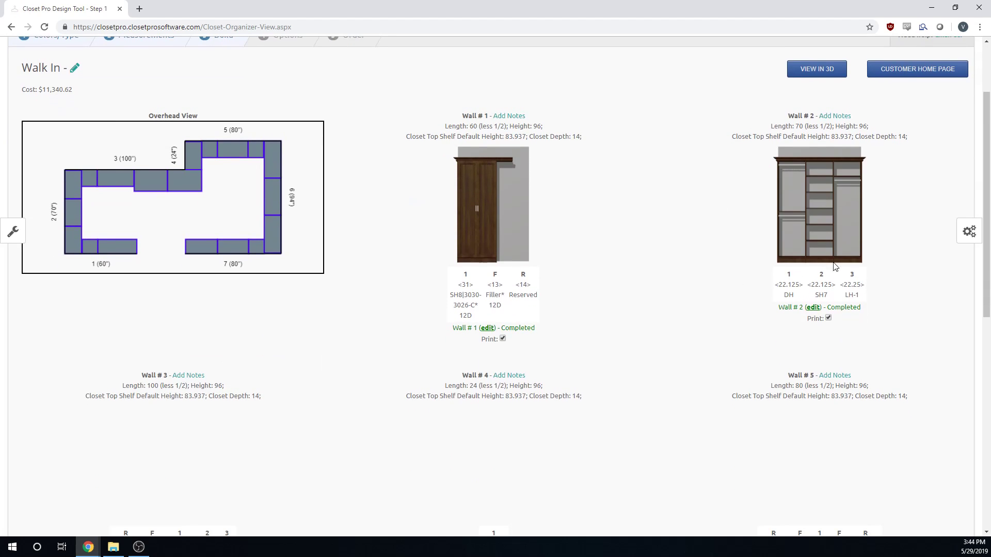
Step: Change the closet's hardware finish to Oval Brass
click(970, 232)
scroll(929, 288, down, 10)
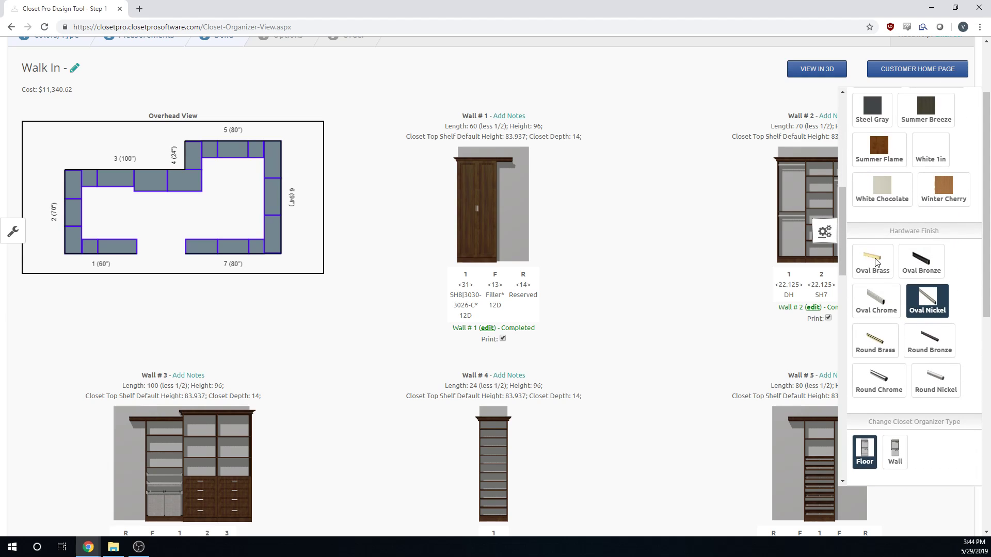
click(883, 264)
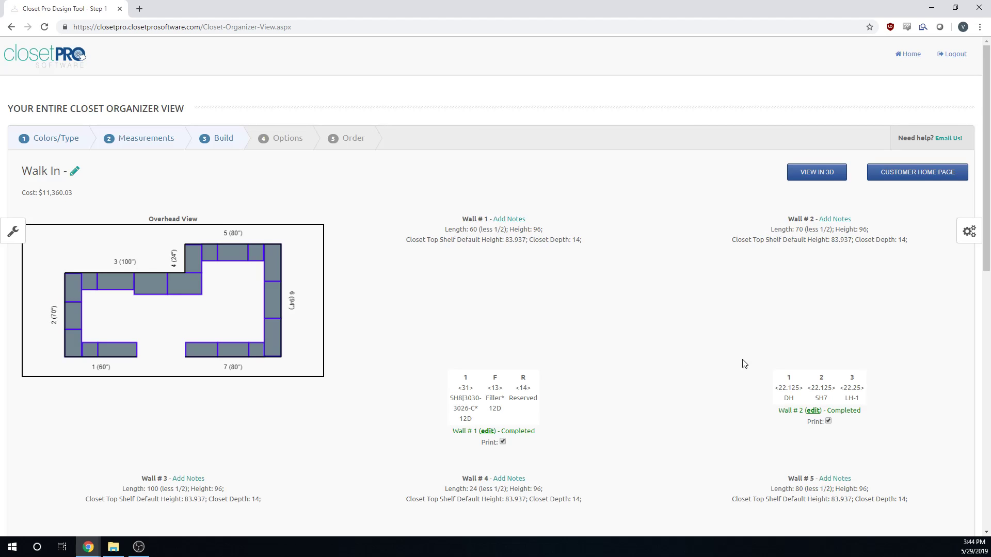
scroll(595, 303, down, 2)
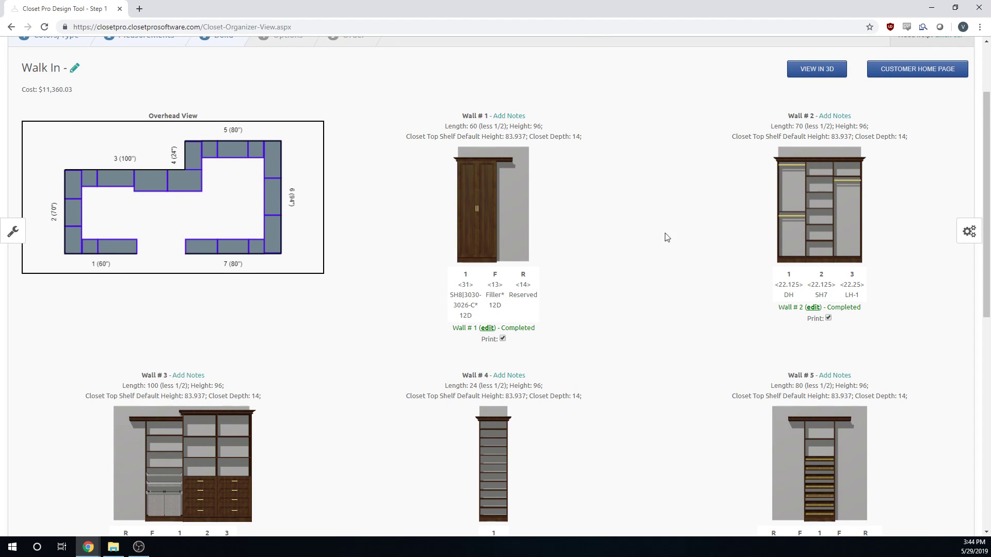
scroll(805, 269, down, 3)
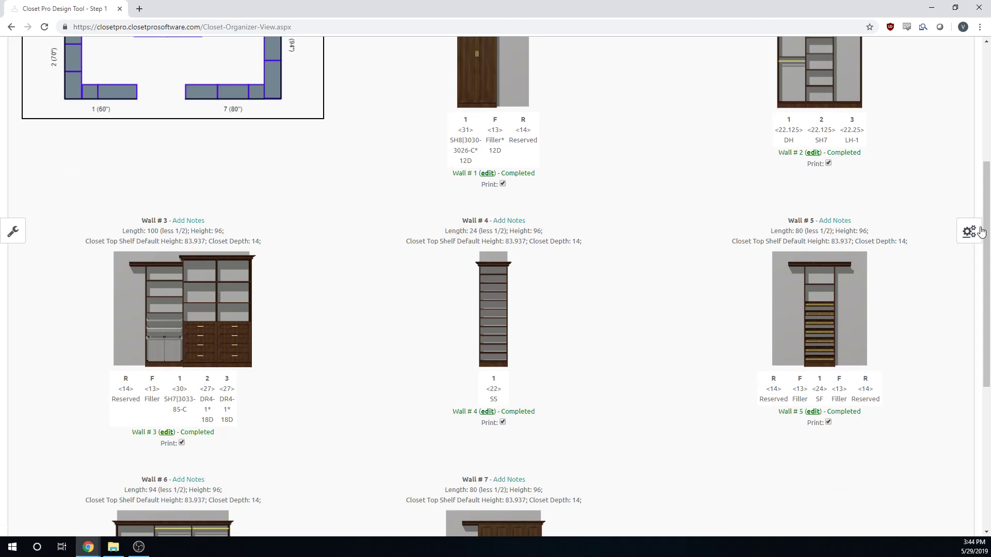
Step: Change the organizer type from floor-standing to Wall-mounted
click(968, 231)
scroll(936, 231, down, 10)
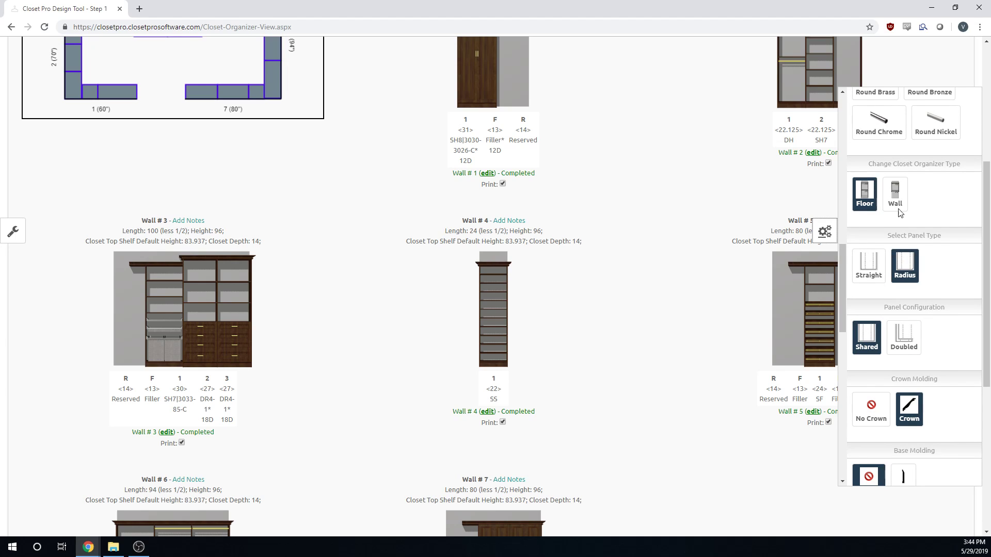
scroll(898, 243, up, 2)
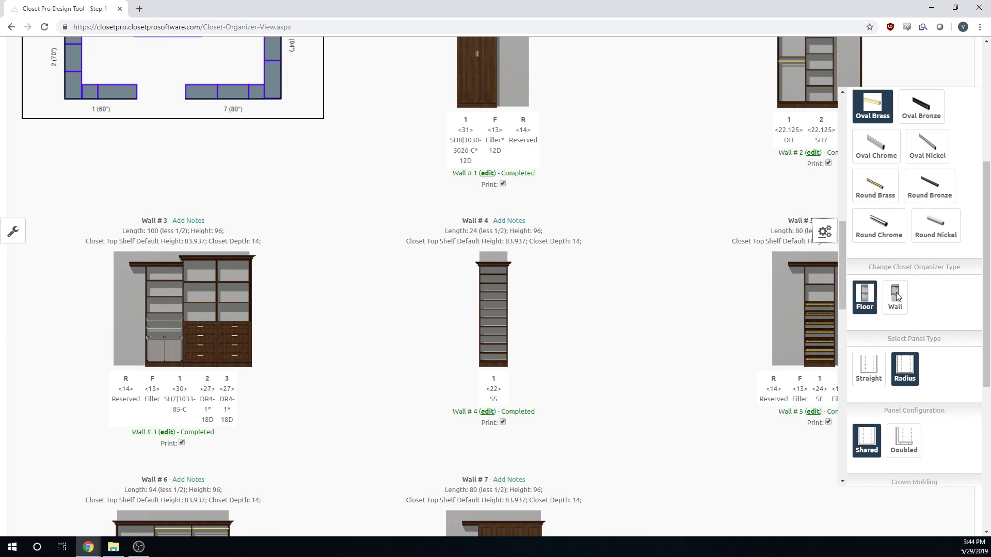
click(896, 294)
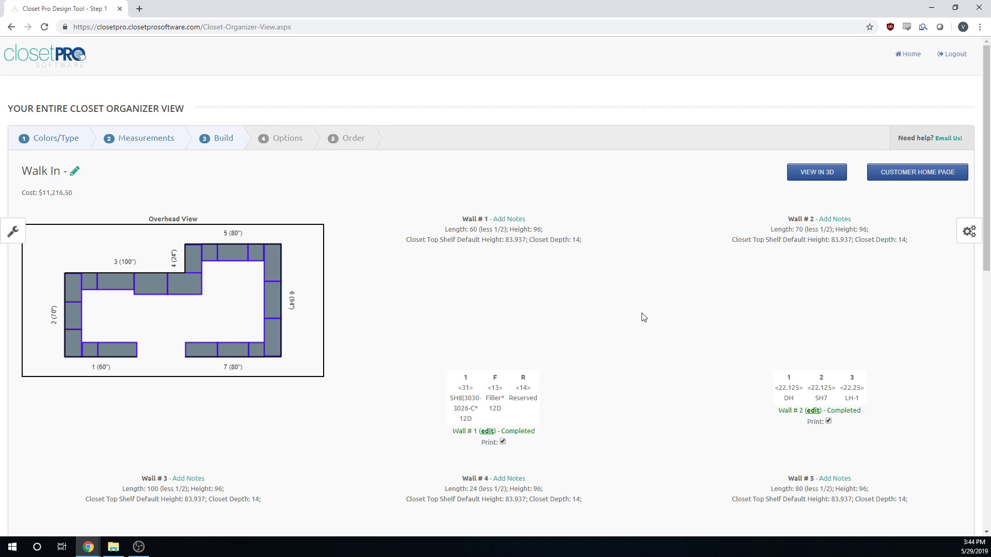
scroll(669, 320, down, 3)
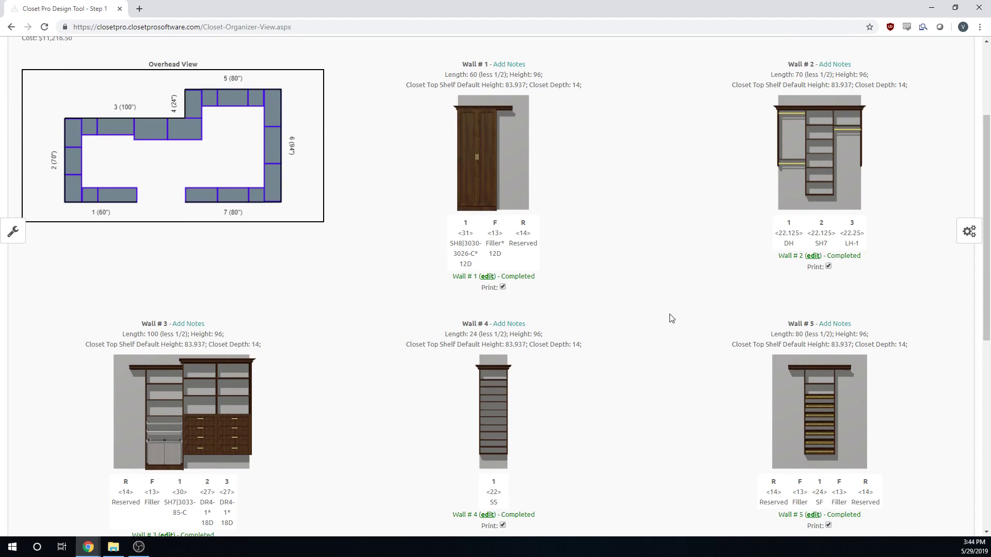
scroll(677, 331, up, 2)
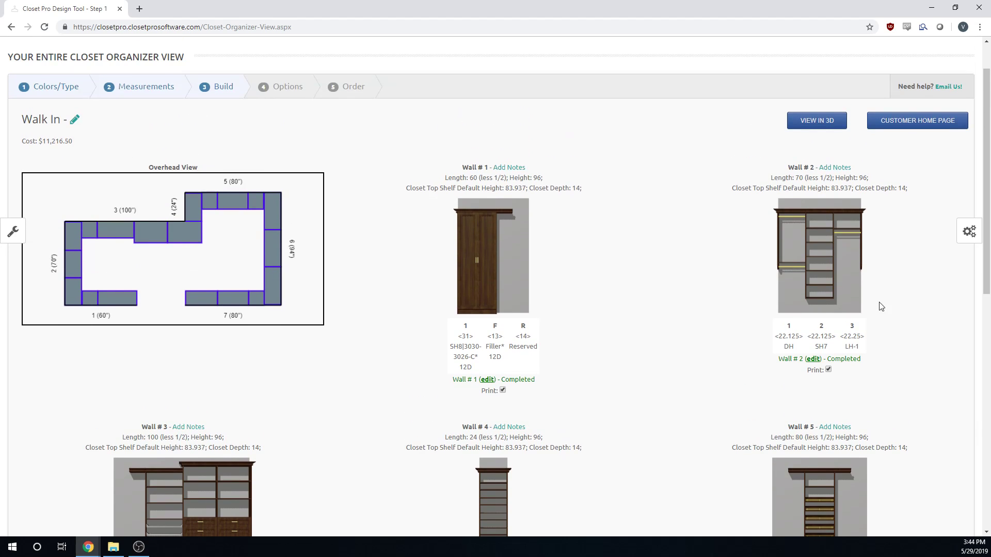
click(813, 120)
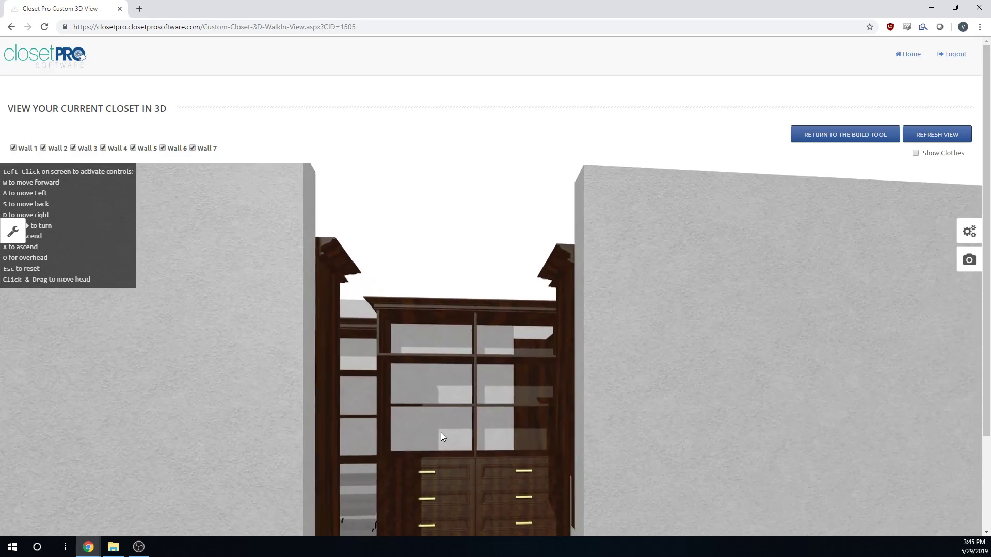
drag(440, 436, 526, 286)
scroll(542, 402, down, 3)
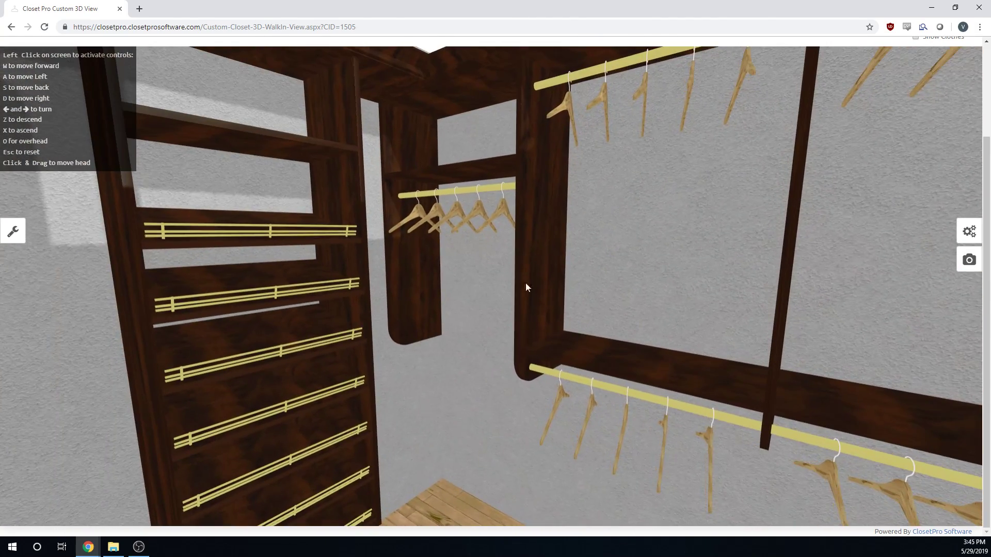
scroll(974, 203, up, 3)
Step: Set Panel Configuration to Doubled, which narrows Wall 2's third unit to 20.75
click(858, 138)
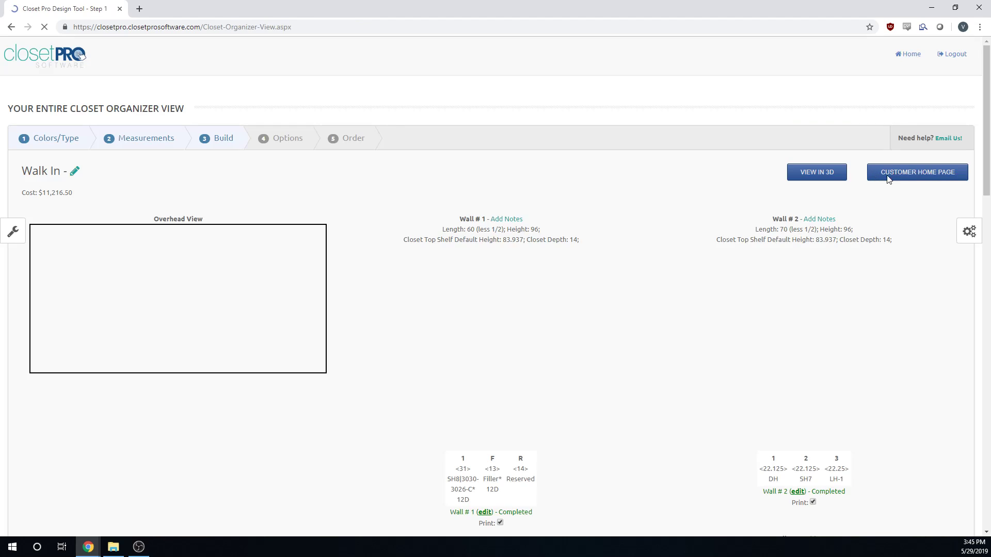
click(969, 231)
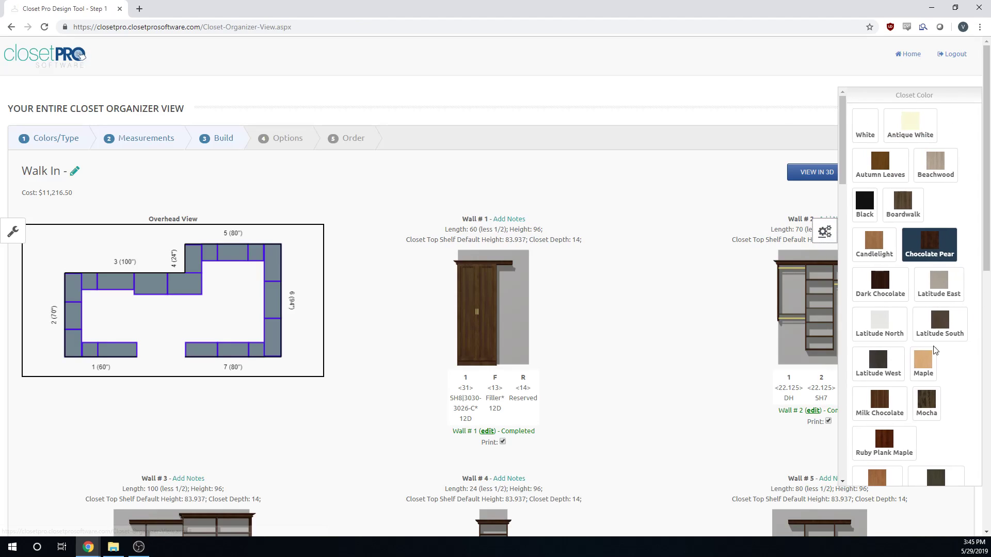
scroll(939, 349, down, 6)
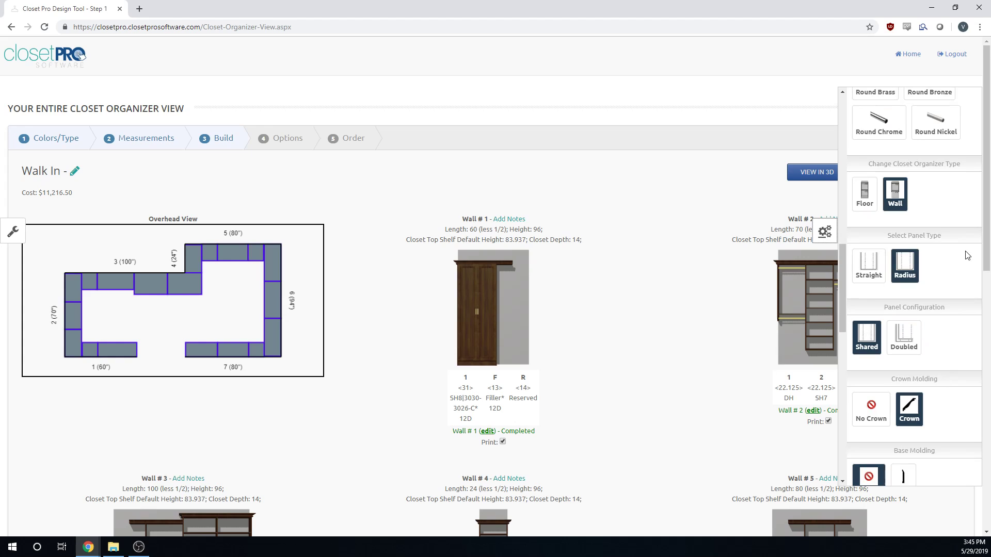
scroll(927, 290, down, 2)
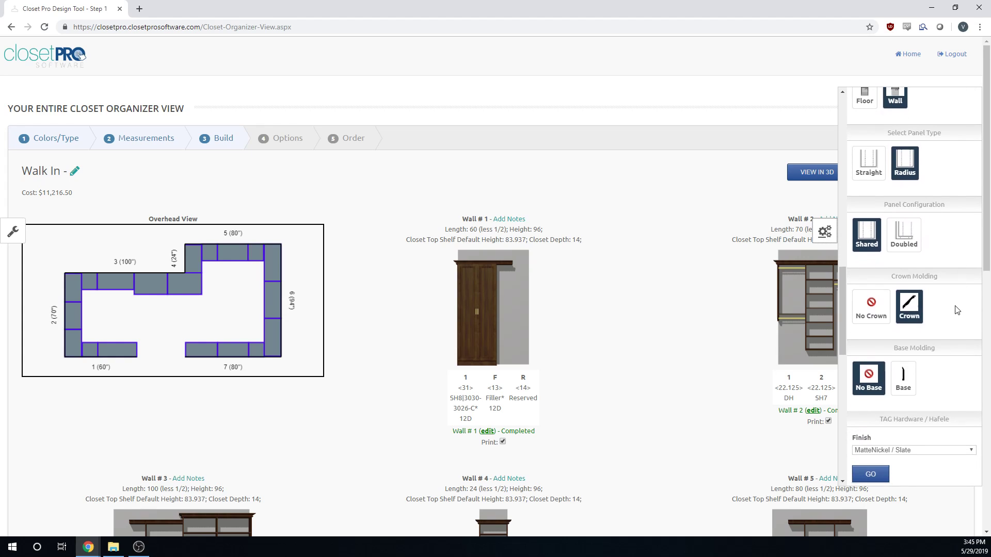
click(903, 243)
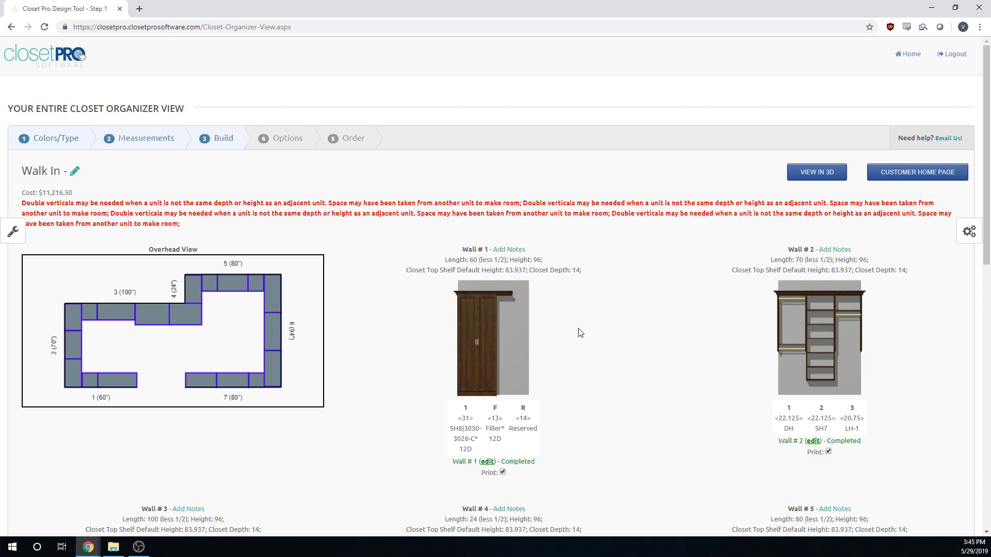
scroll(537, 327, down, 6)
scroll(537, 327, up, 6)
Step: Remove the crown molding from the closet
click(968, 230)
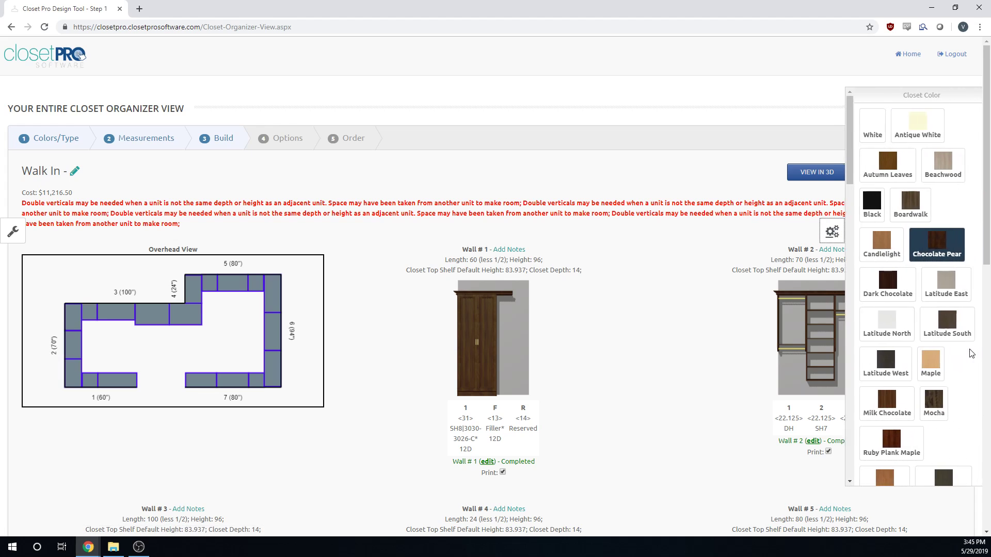
scroll(952, 354, down, 10)
scroll(952, 353, down, 4)
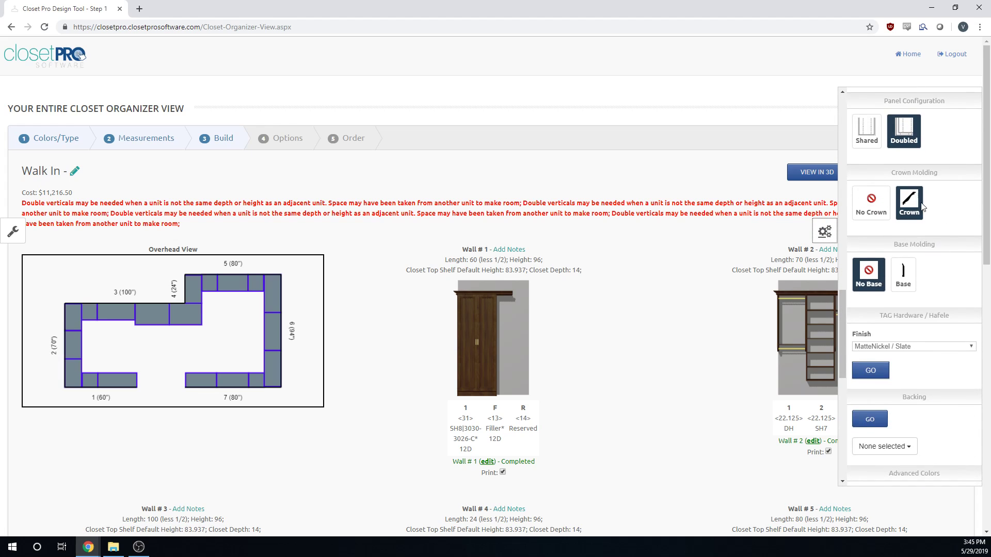
click(870, 205)
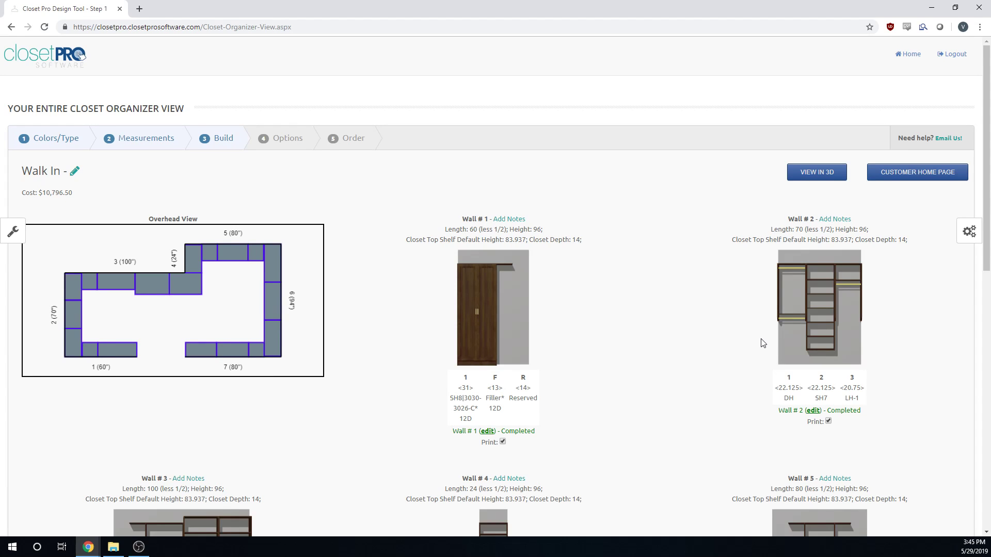
scroll(762, 344, down, 3)
Step: Scroll the settings panel down to the TAG Hardware and Backing sections
click(969, 232)
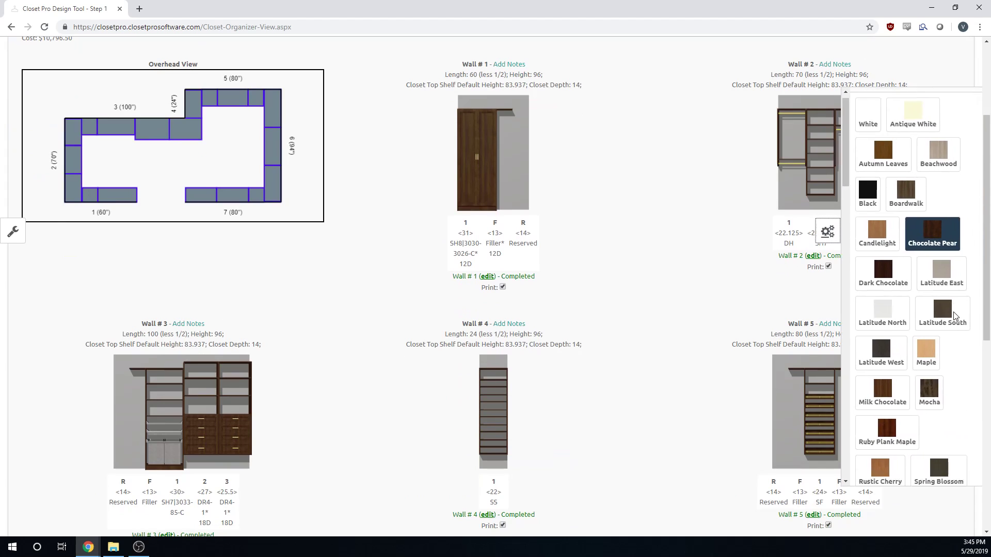
scroll(928, 330, down, 10)
scroll(944, 354, down, 3)
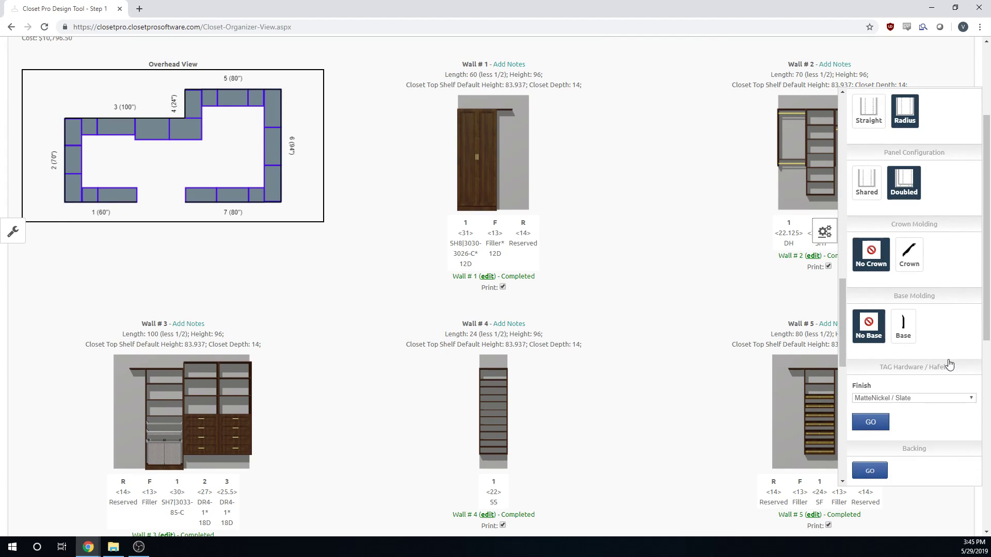
scroll(921, 333, down, 2)
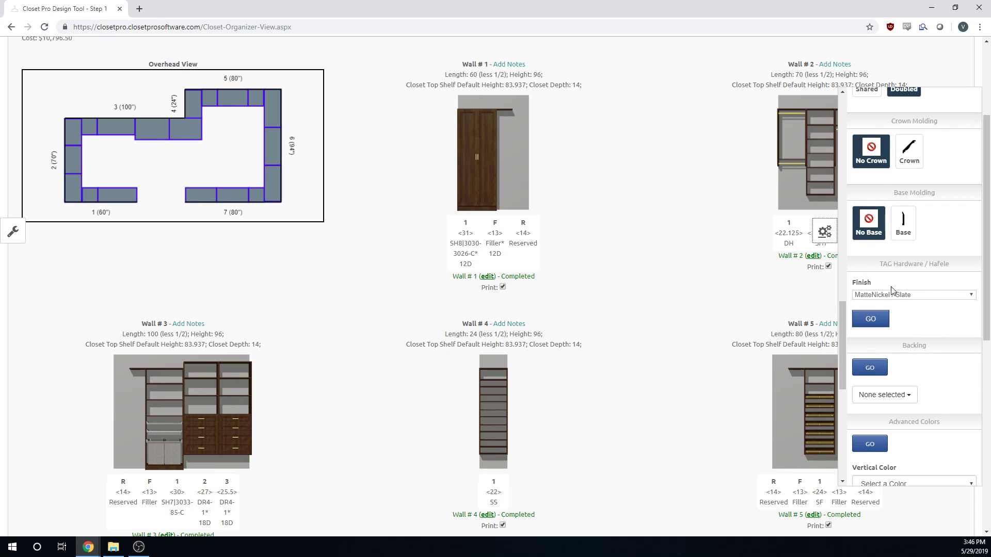
scroll(923, 302, up, 6)
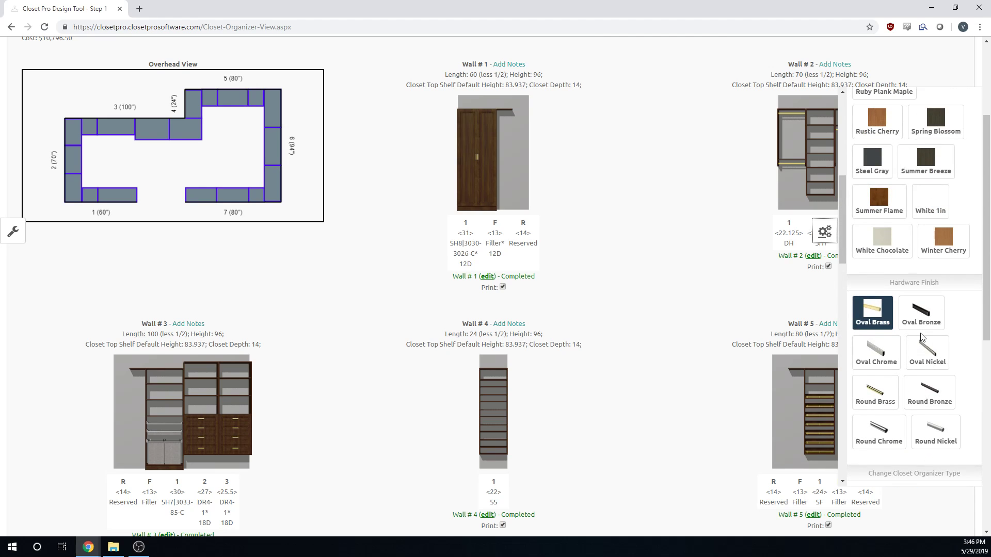
scroll(934, 375, down, 5)
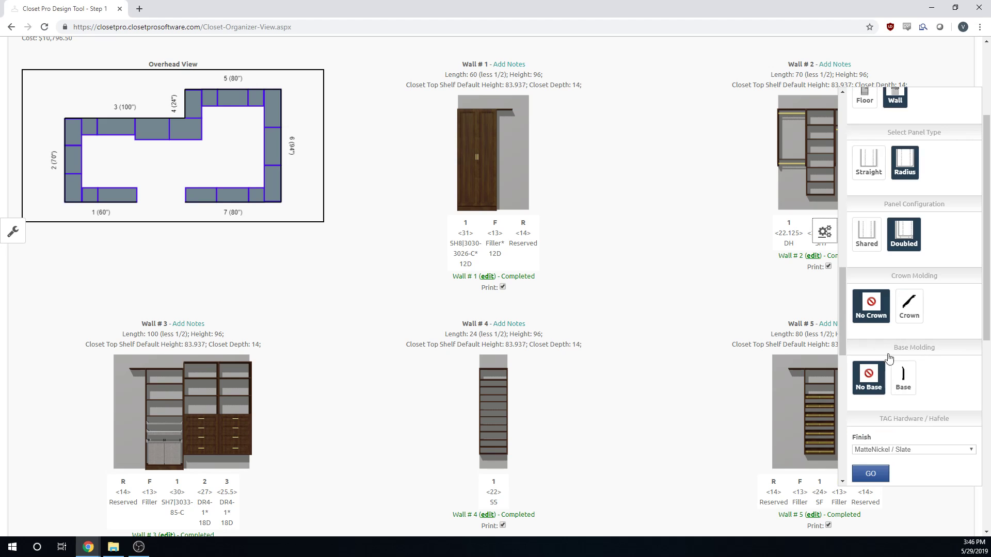
Step: Pick MatteGold / Beach in TAG Hardware Finish and apply it with GO
scroll(195, 437, down, 2)
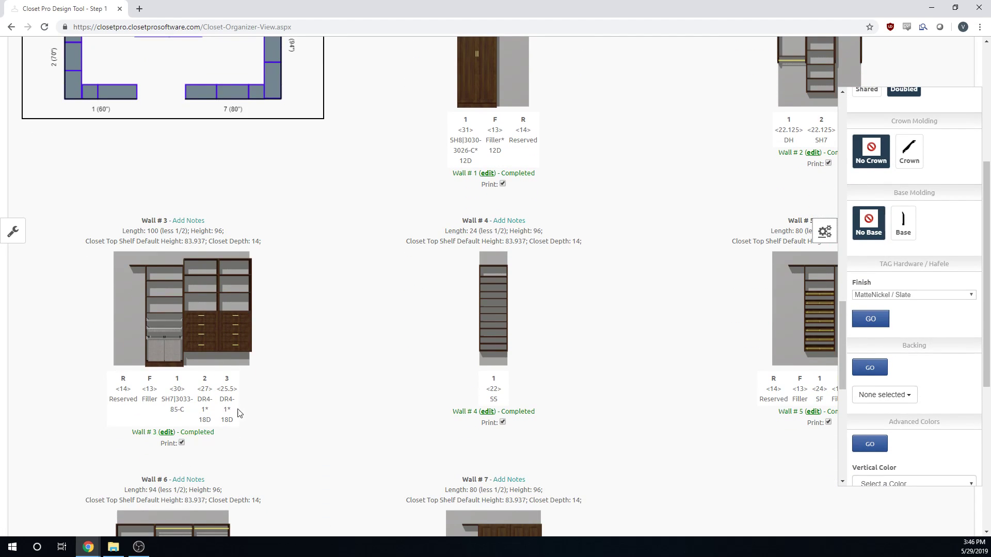
click(910, 295)
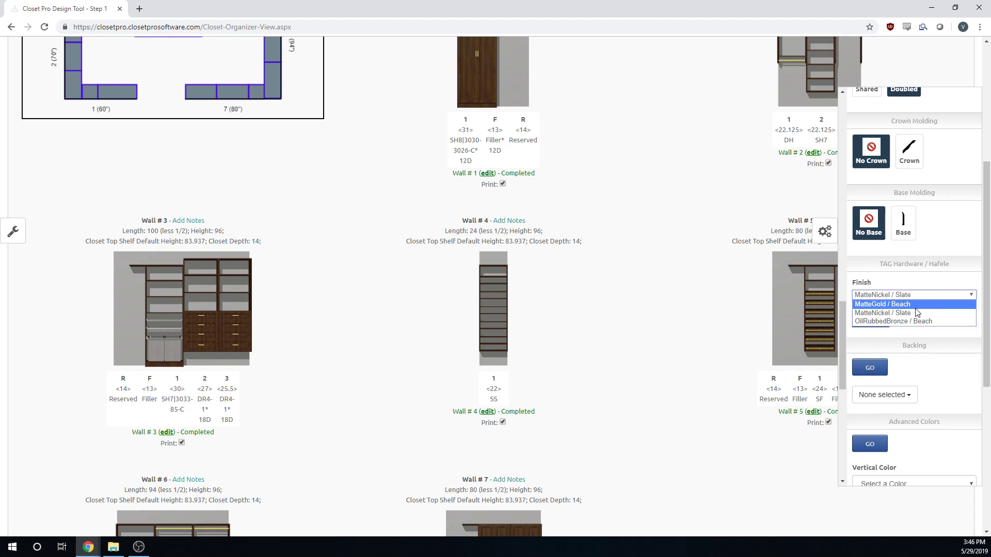
click(913, 304)
click(870, 320)
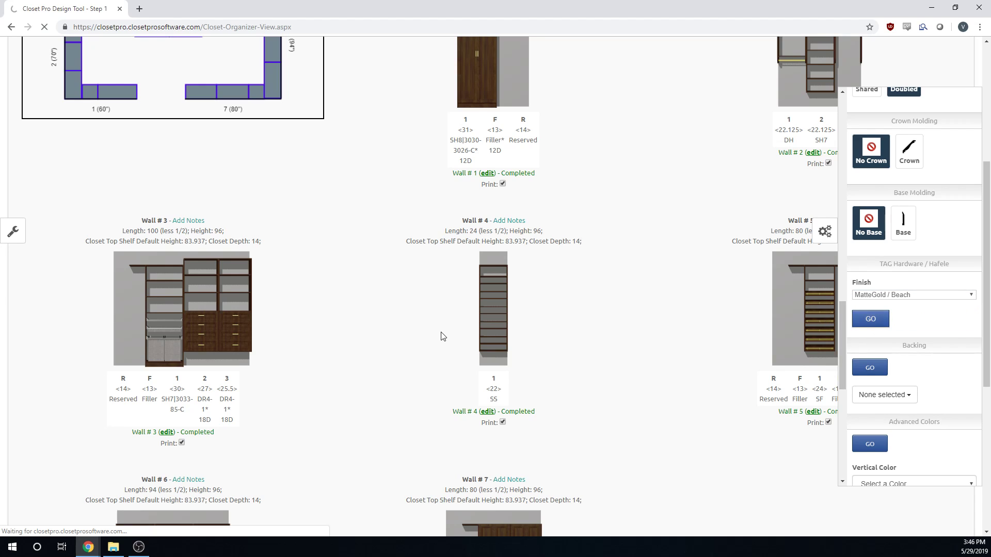
scroll(230, 394, down, 6)
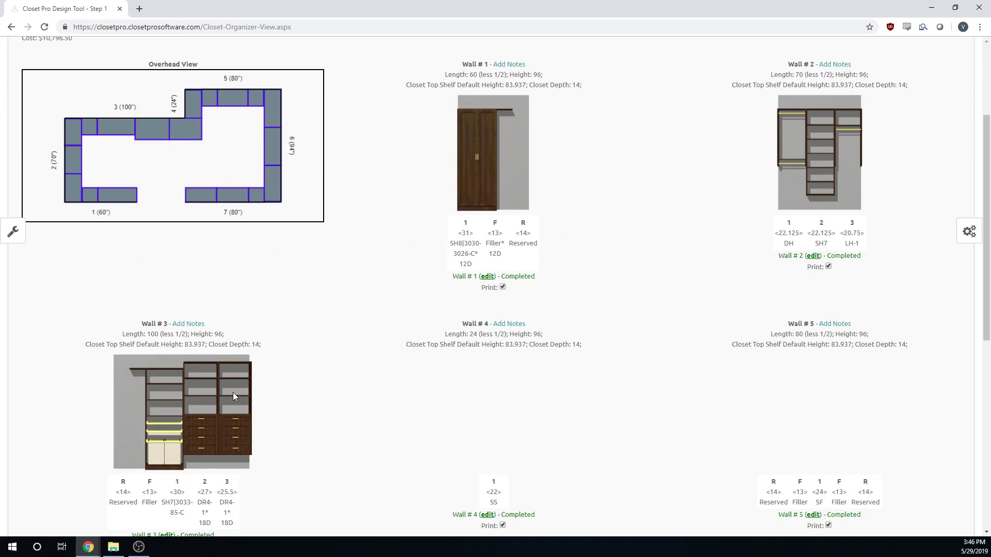
scroll(184, 207, down, 2)
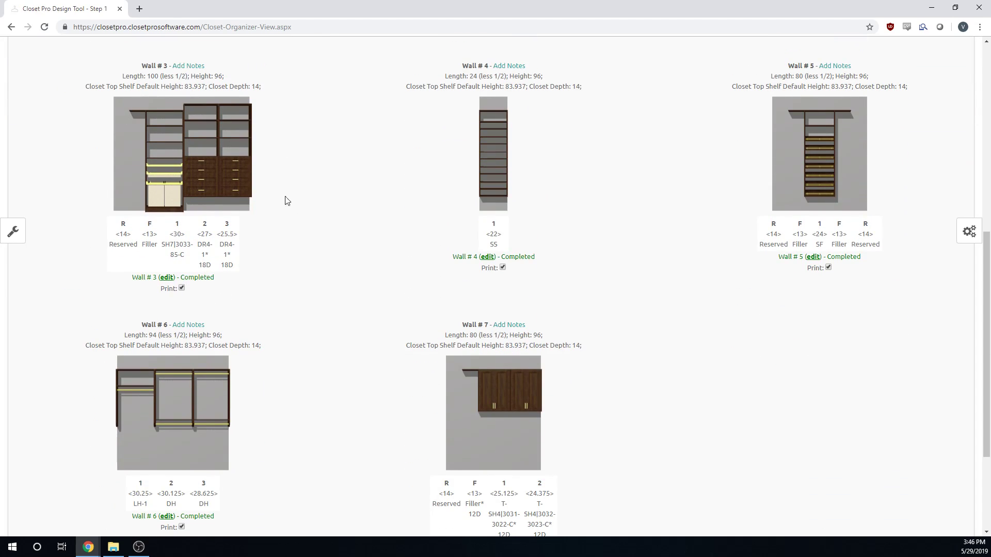
scroll(774, 266, up, 2)
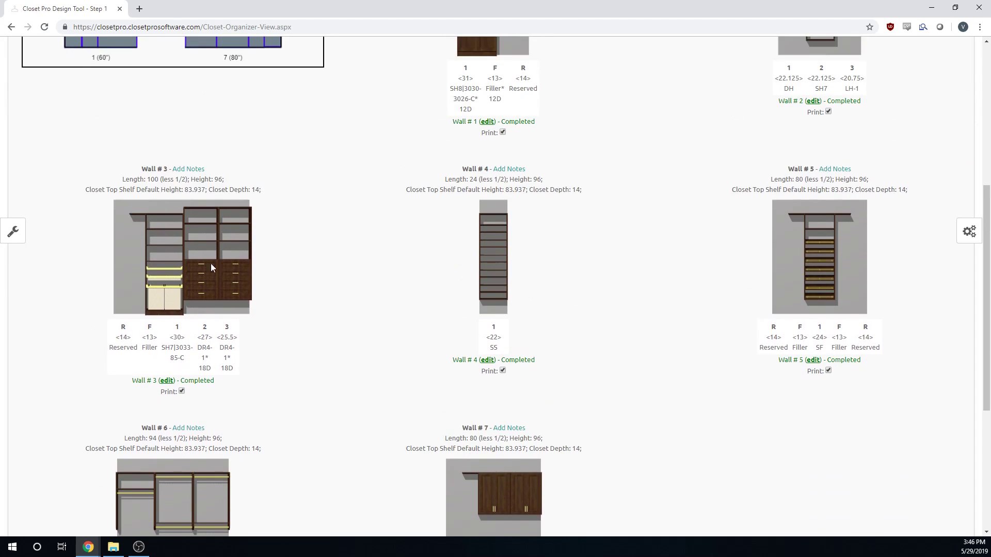
scroll(862, 294, up, 2)
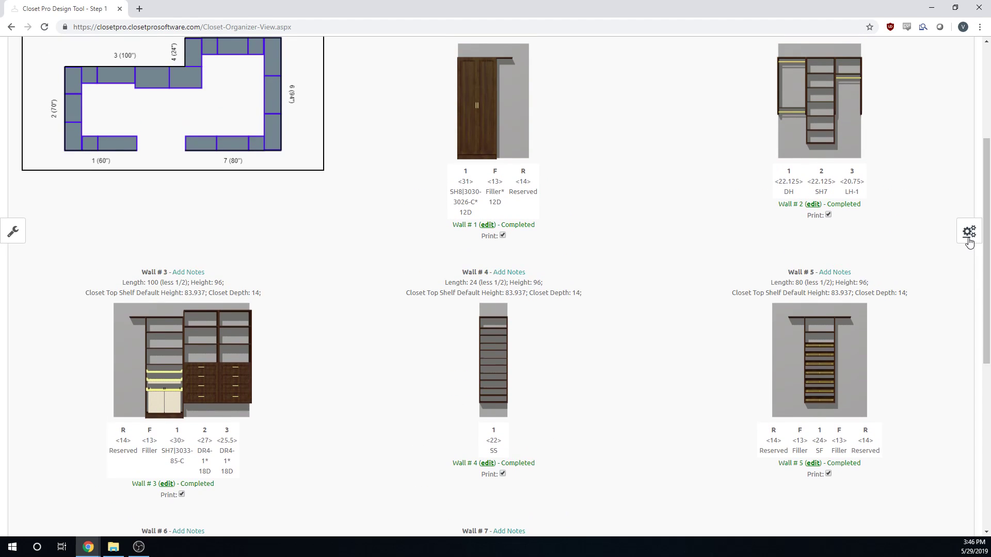
click(968, 231)
scroll(951, 367, down, 10)
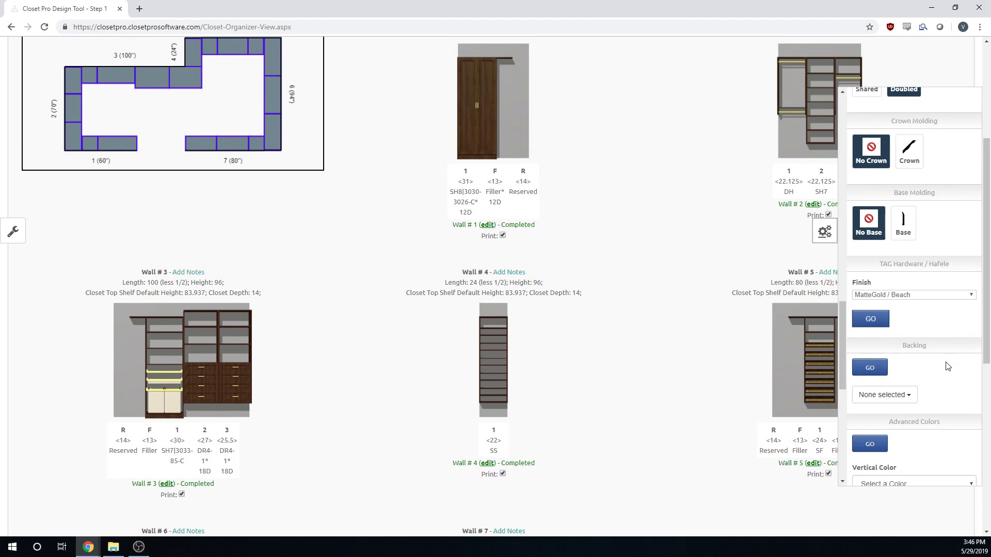
Step: Add backing excluding drawers throughout the closet and confirm
scroll(947, 367, up, 2)
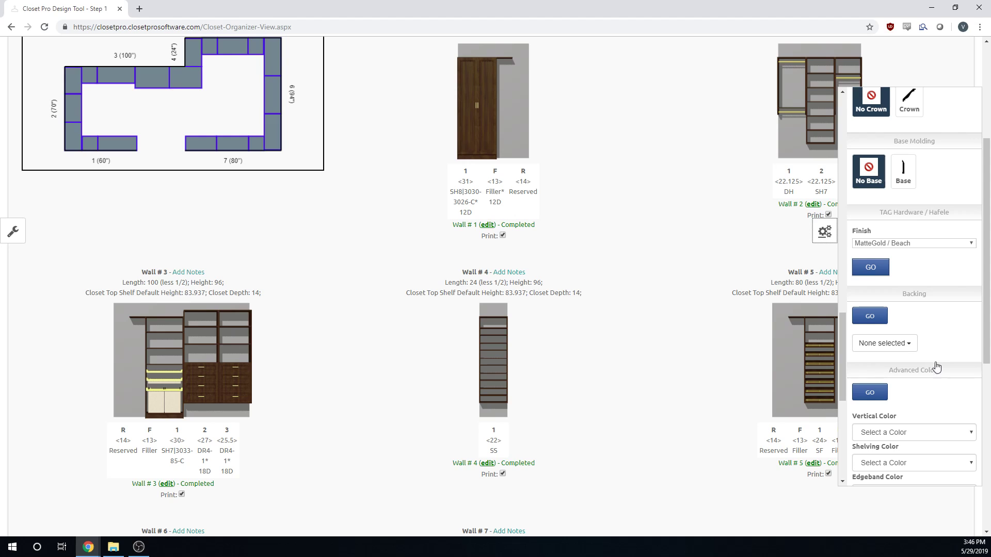
click(905, 343)
click(888, 359)
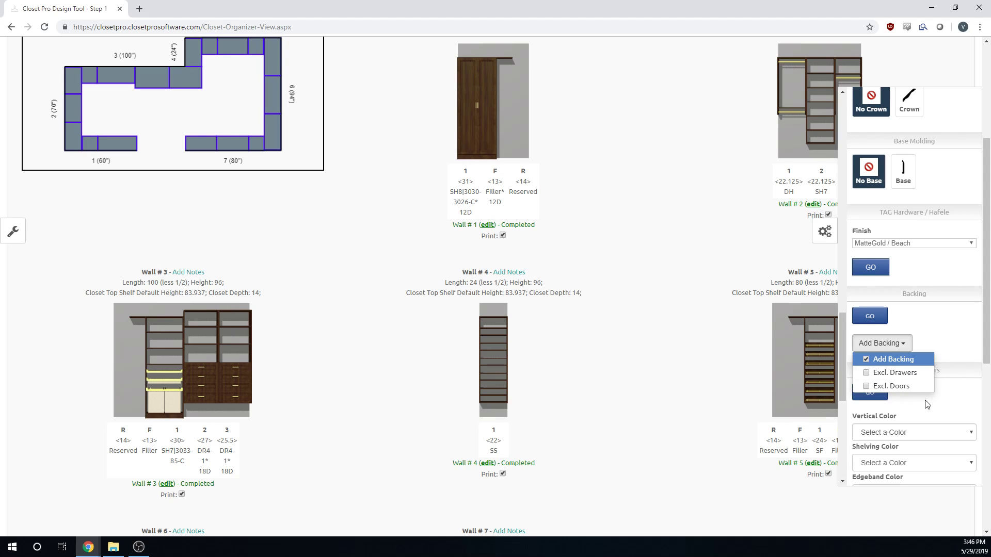
click(926, 373)
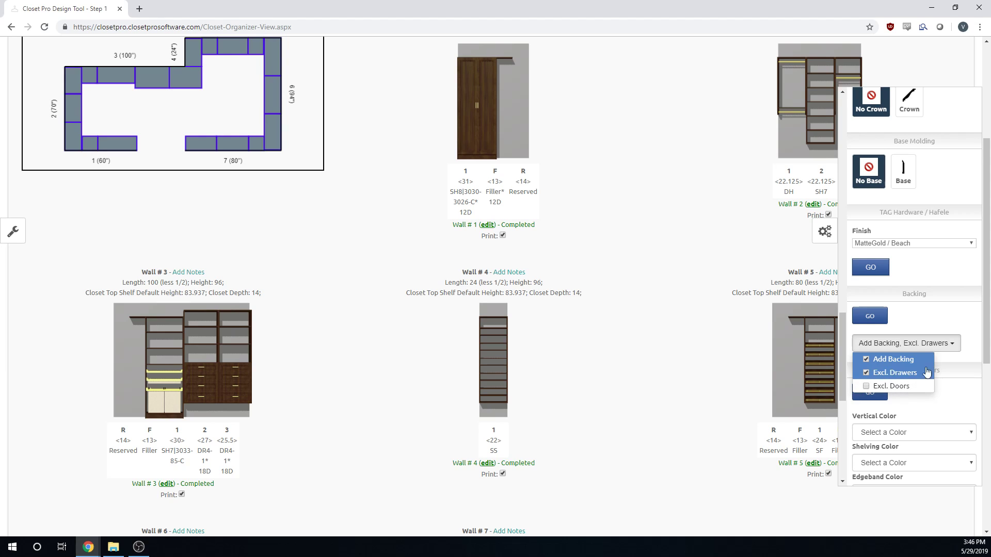
click(870, 317)
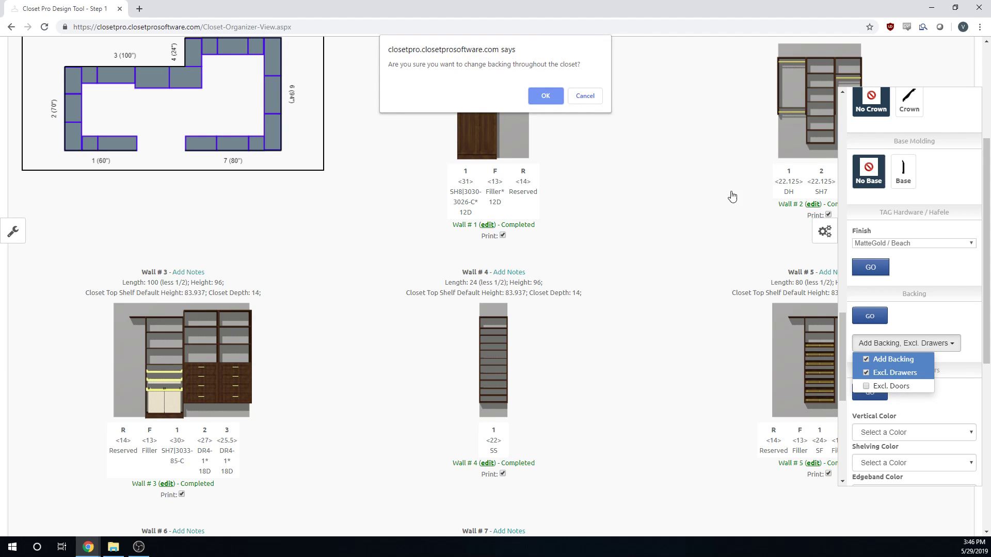
click(540, 97)
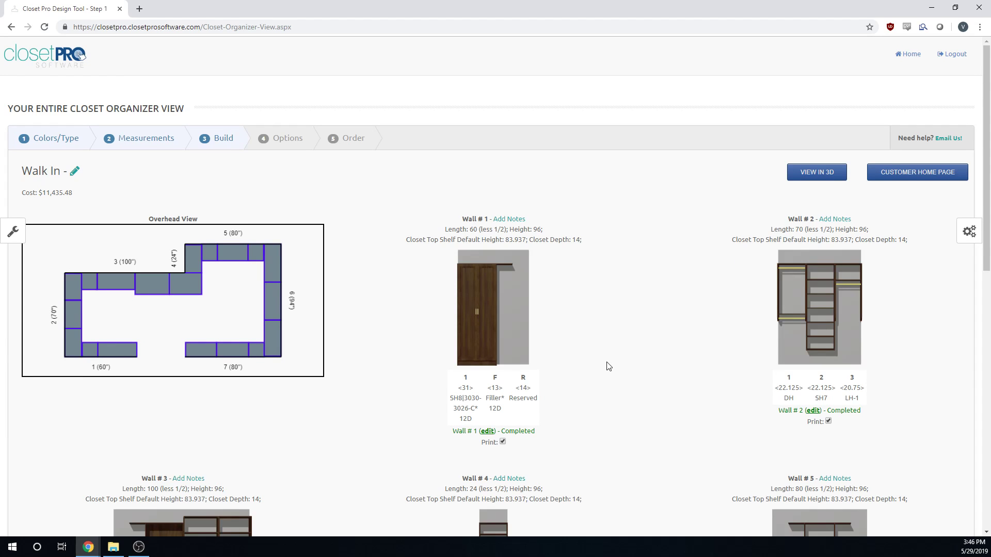
scroll(608, 366, down, 2)
scroll(541, 305, down, 4)
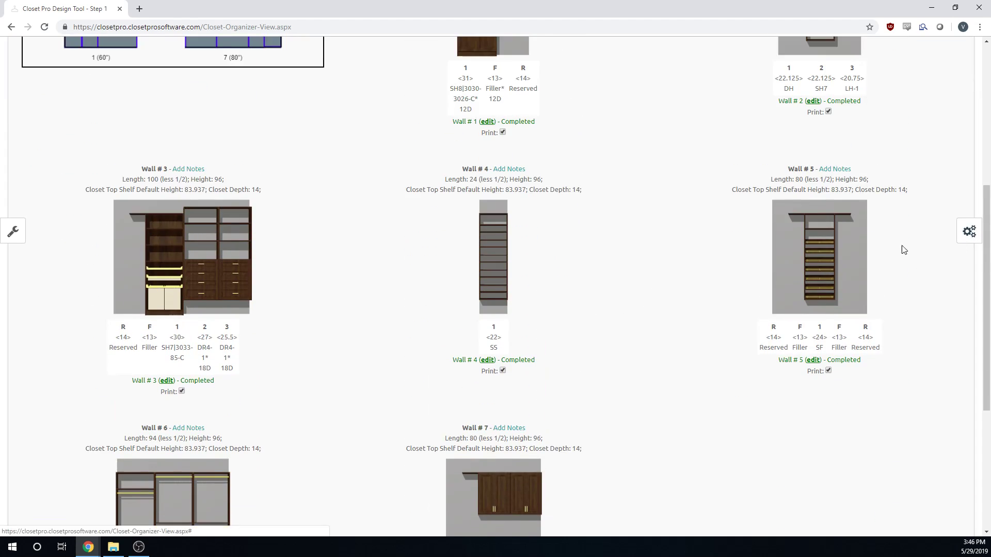
scroll(901, 257, up, 3)
Step: Switch the organizer type to Floor
click(973, 233)
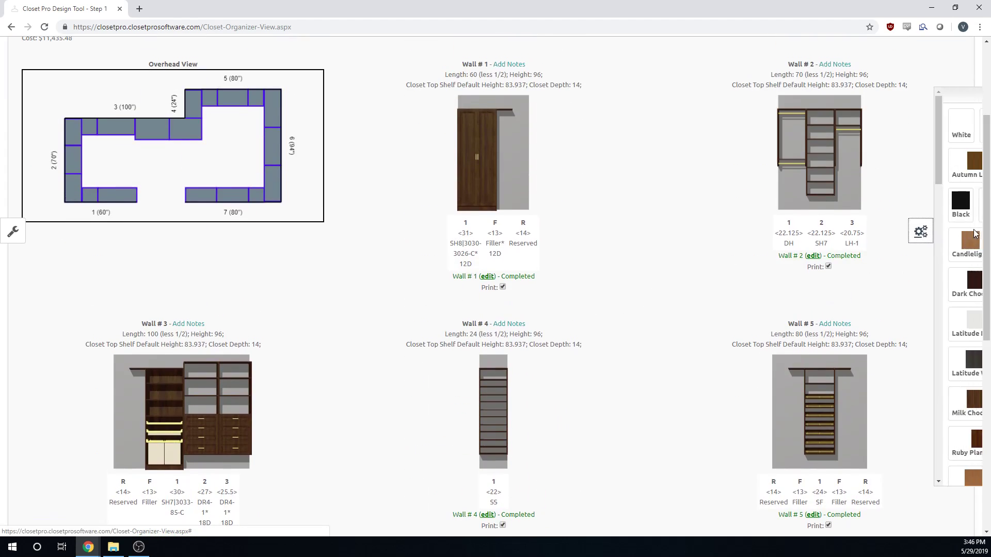
scroll(949, 299, down, 10)
scroll(944, 288, up, 3)
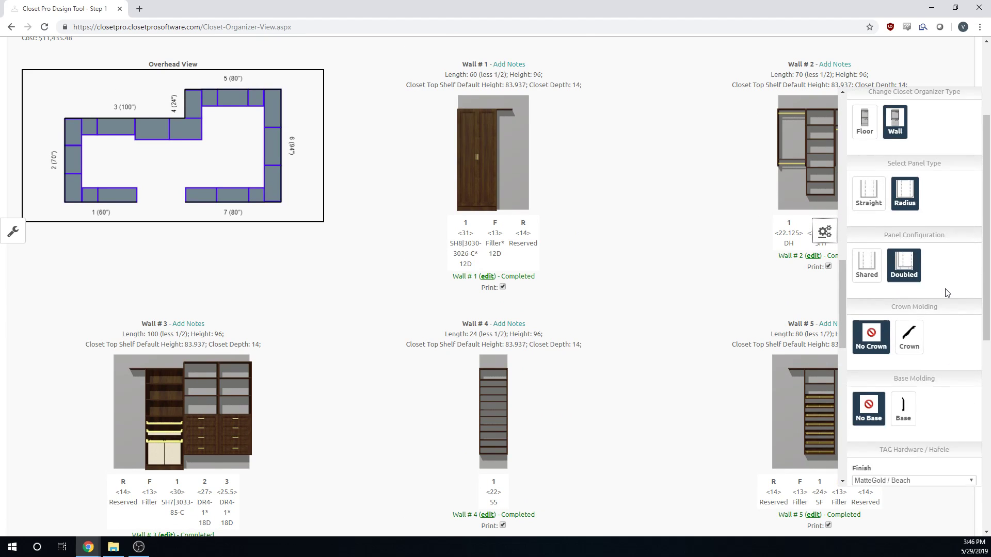
click(865, 246)
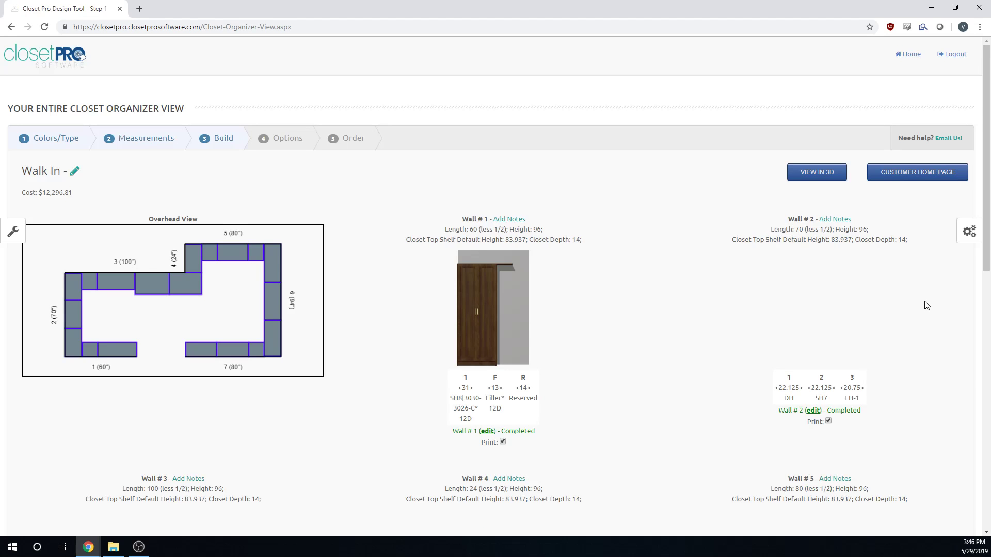
scroll(926, 305, down, 5)
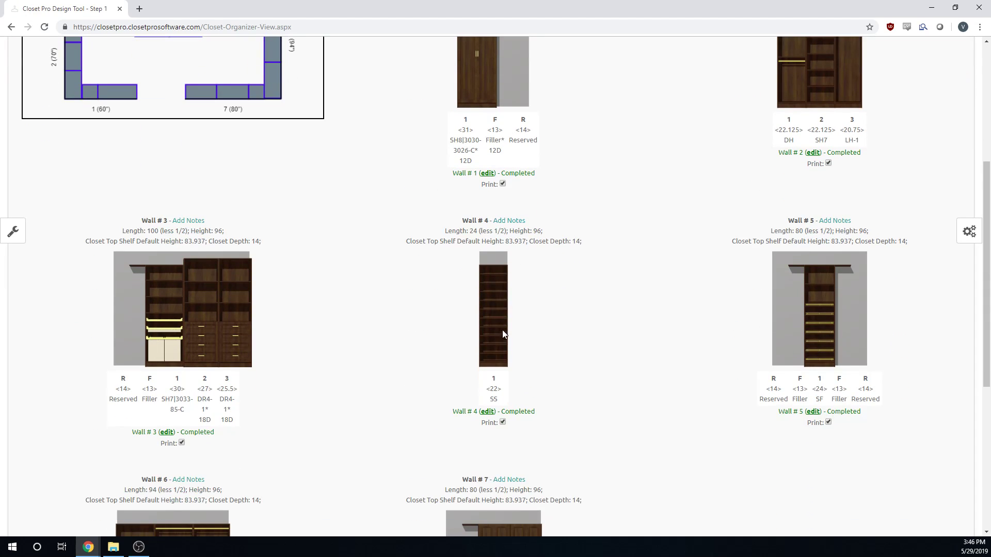
scroll(861, 219, up, 2)
scroll(863, 195, down, 5)
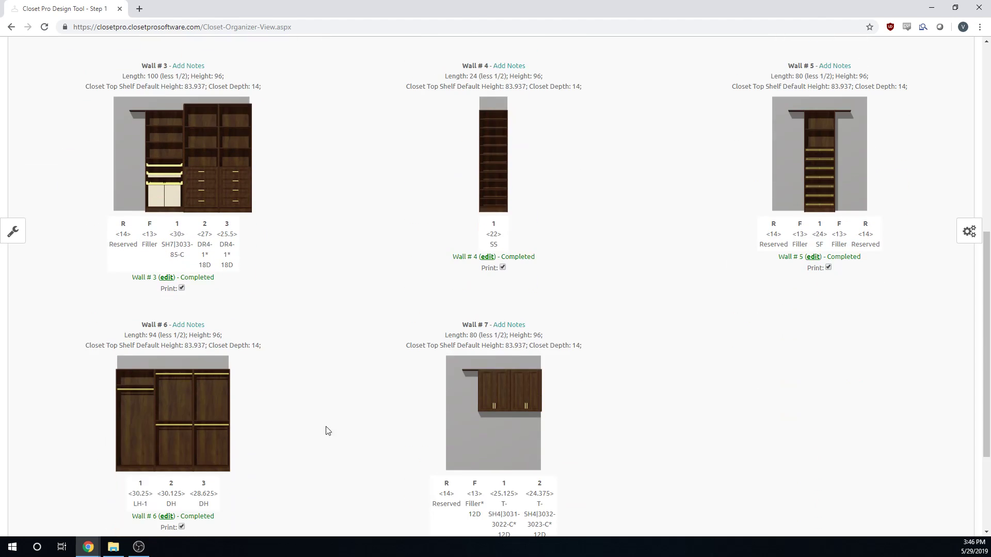
scroll(444, 355, up, 2)
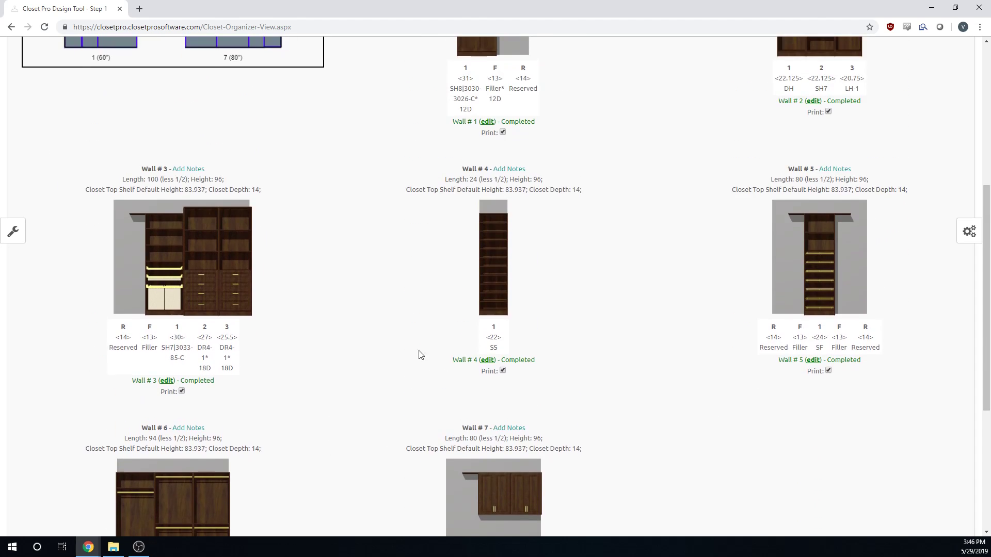
Step: Clear Backing to None selected throughout the closet and confirm
click(963, 244)
scroll(922, 339, down, 10)
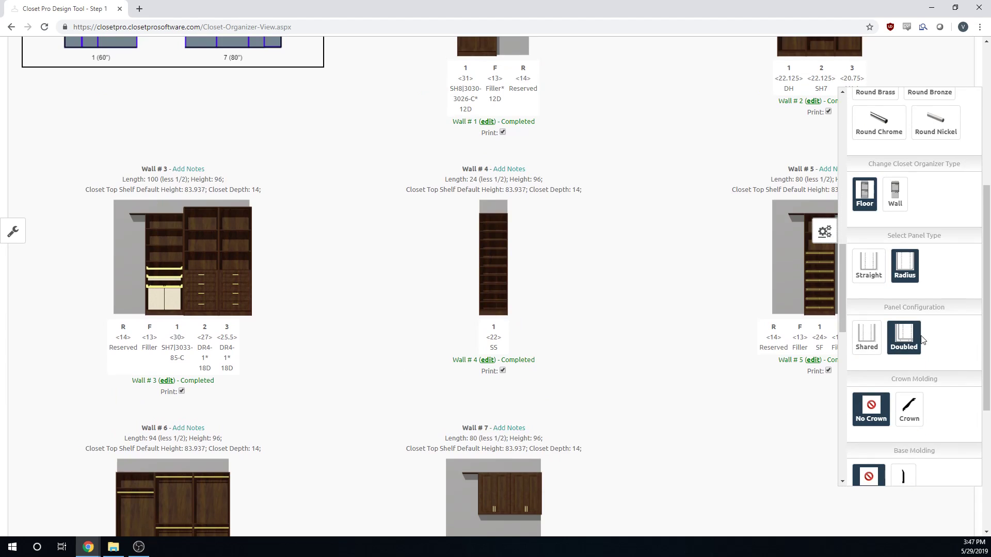
scroll(968, 331, down, 7)
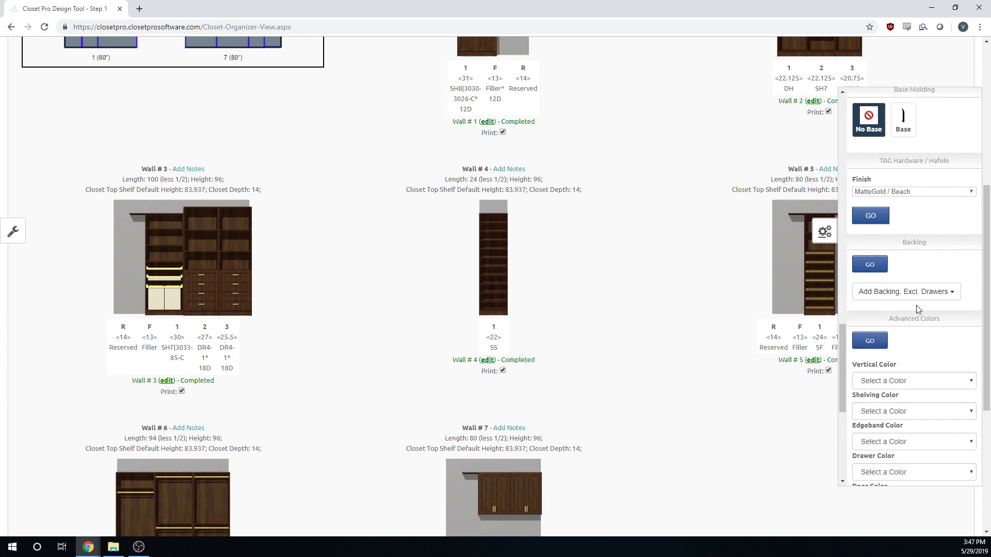
click(916, 292)
click(895, 307)
click(869, 264)
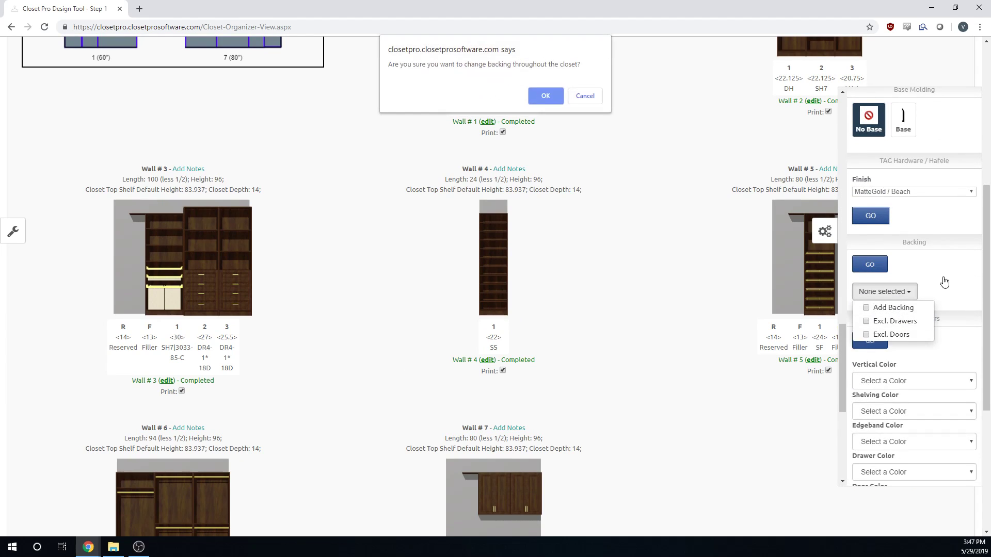
click(550, 96)
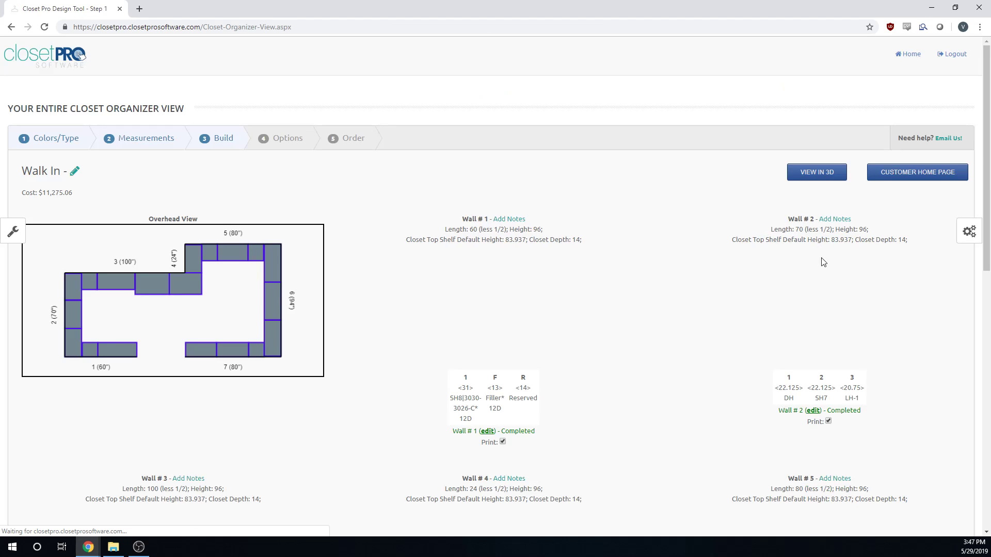
Step: Set Edgeband Color to White, after briefly picking Ruby Plank Maple, and confirm closet-wide
scroll(893, 315, down, 4)
click(969, 231)
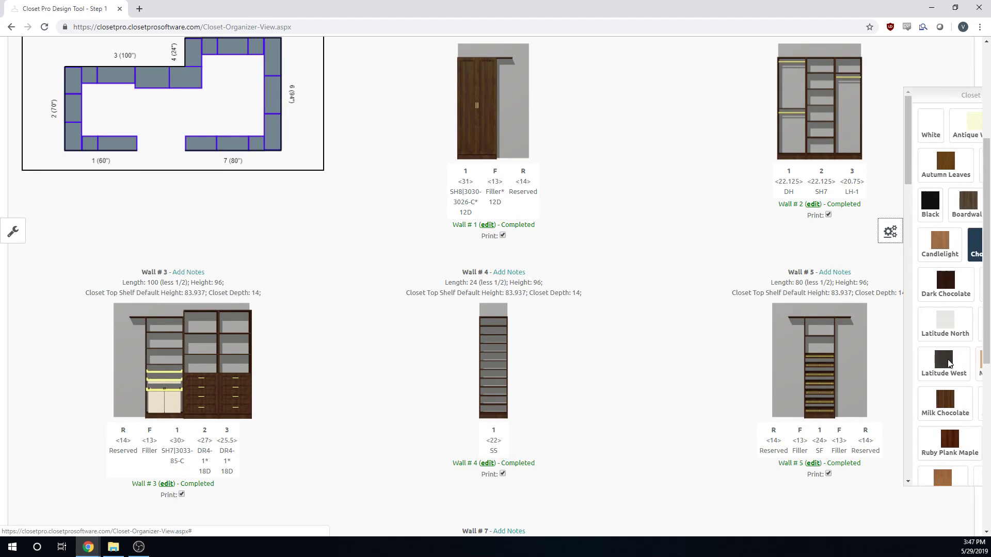
scroll(946, 336, down, 5)
scroll(946, 335, down, 7)
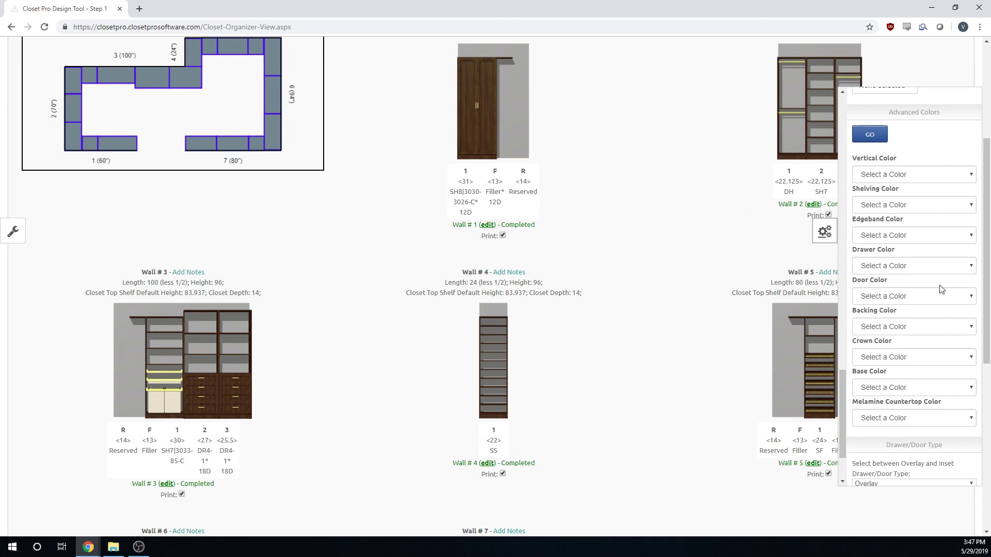
click(946, 235)
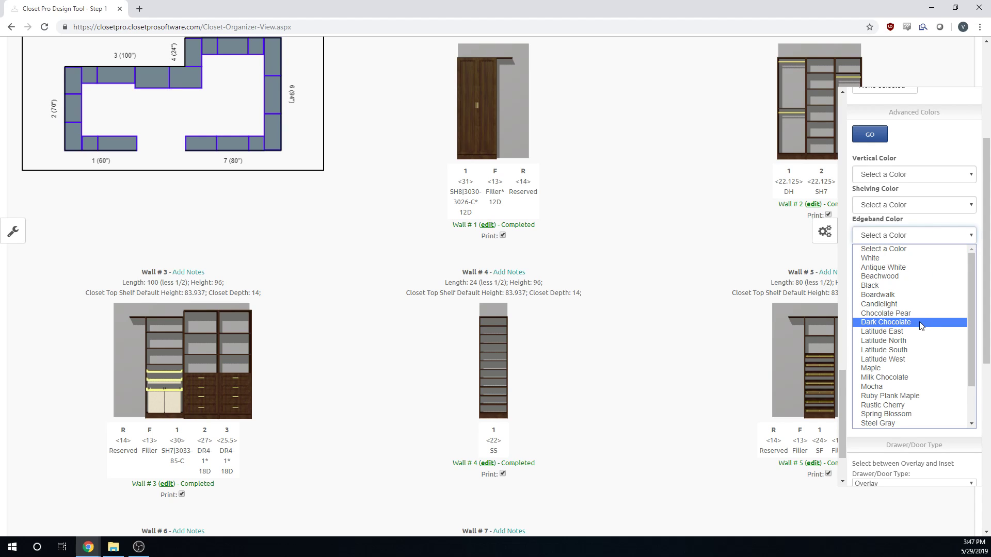
click(902, 395)
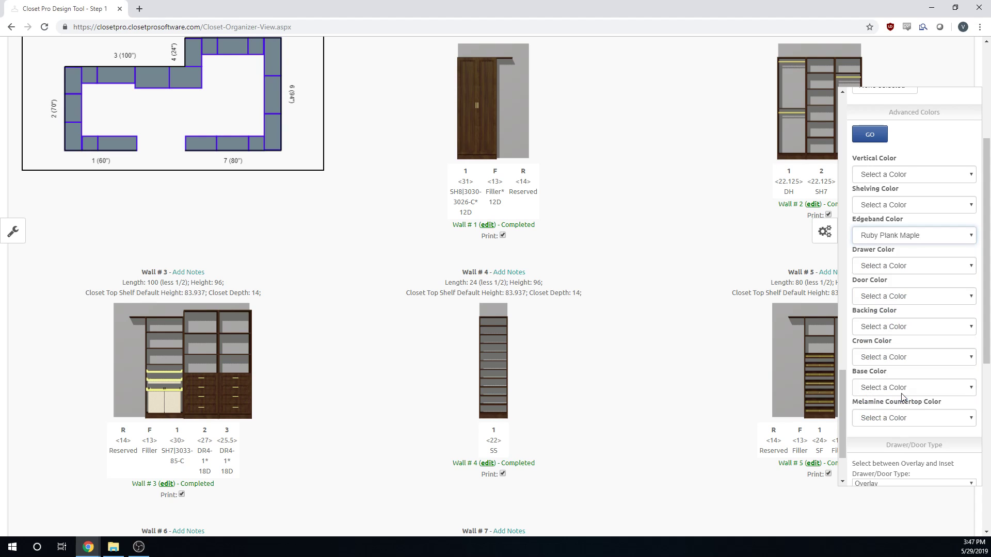
click(942, 237)
click(900, 258)
click(874, 137)
click(545, 96)
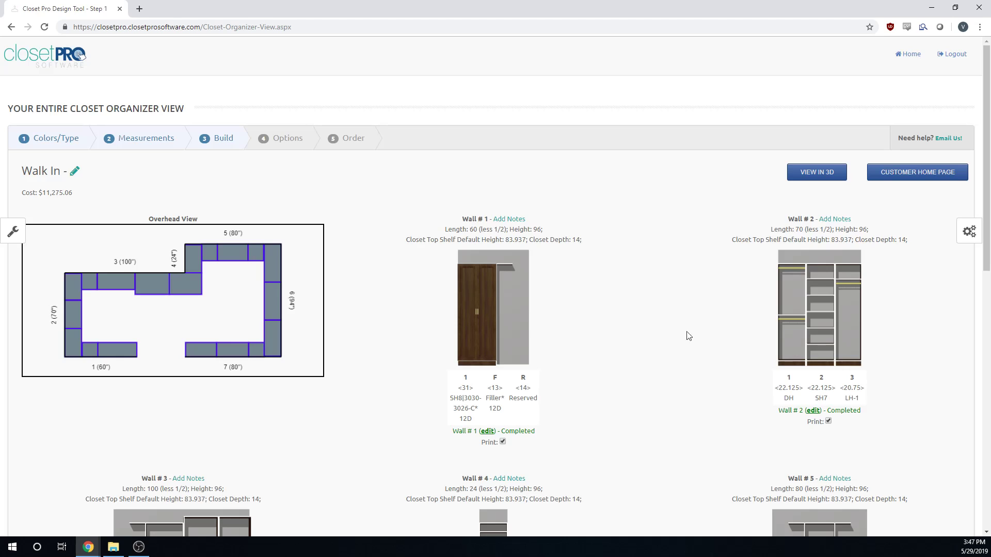
Step: Open Wall 3 for editing
scroll(599, 320, down, 3)
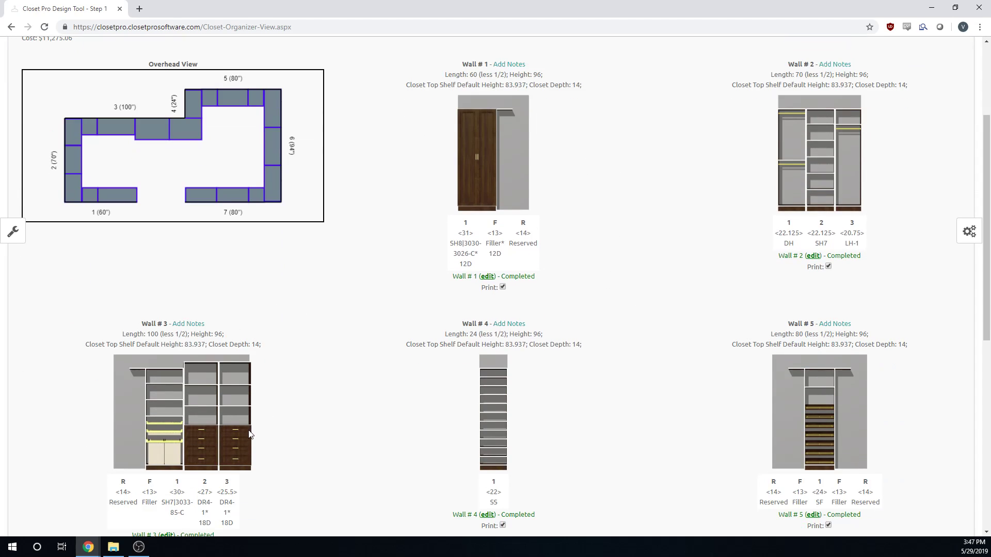
scroll(249, 434, down, 6)
scroll(421, 365, up, 4)
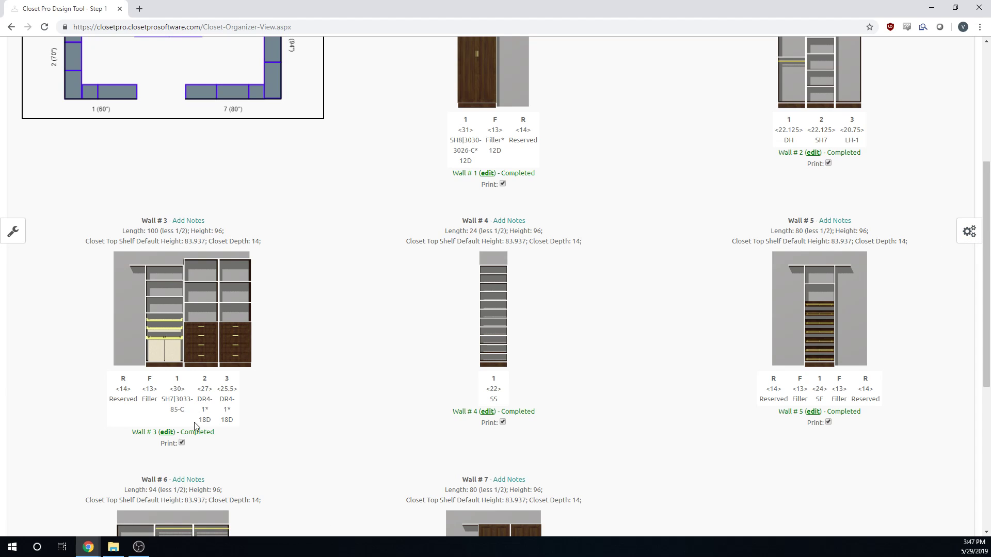
click(166, 432)
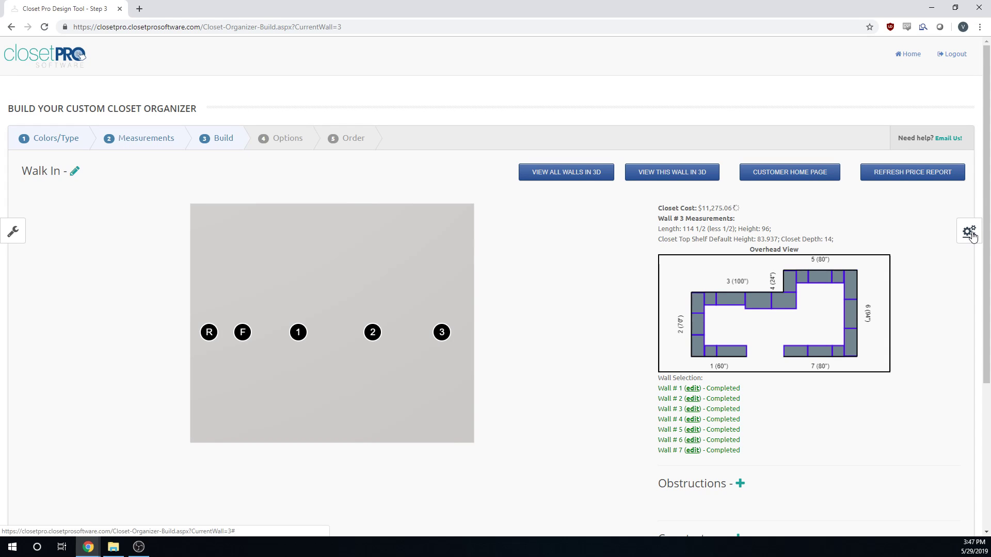
Step: Set Wall 3's edgeband colour to Chocolate Pear, then return to View All Walls
click(967, 231)
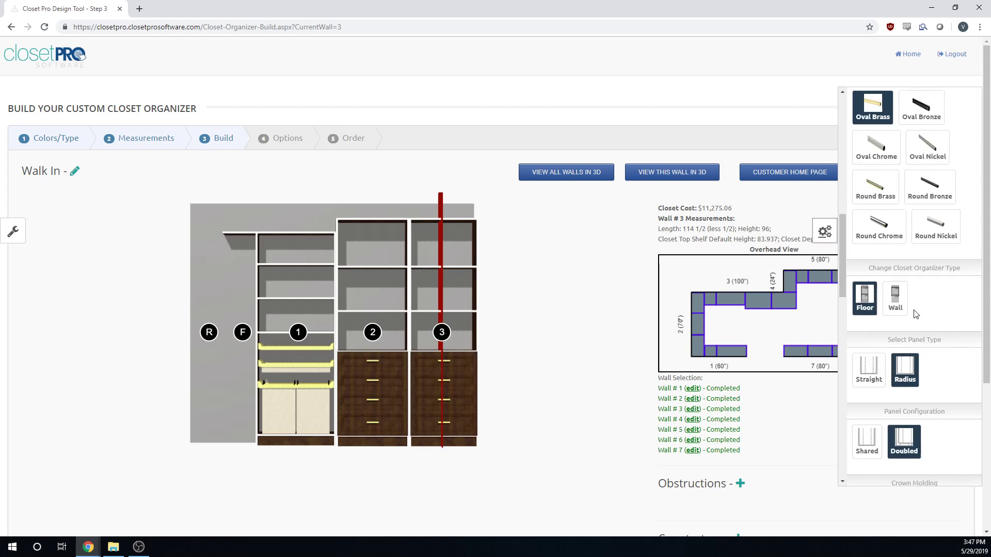
scroll(915, 314, down, 10)
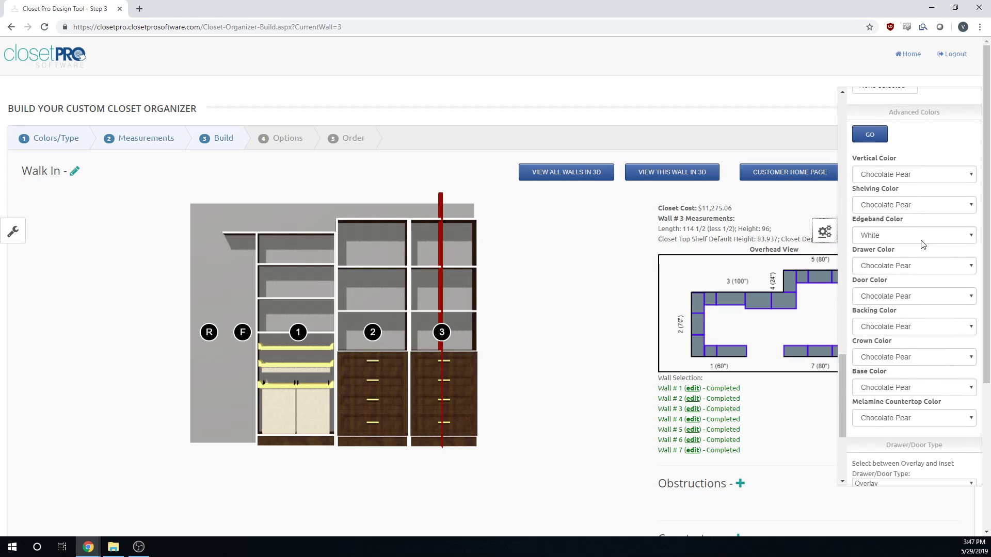
click(915, 236)
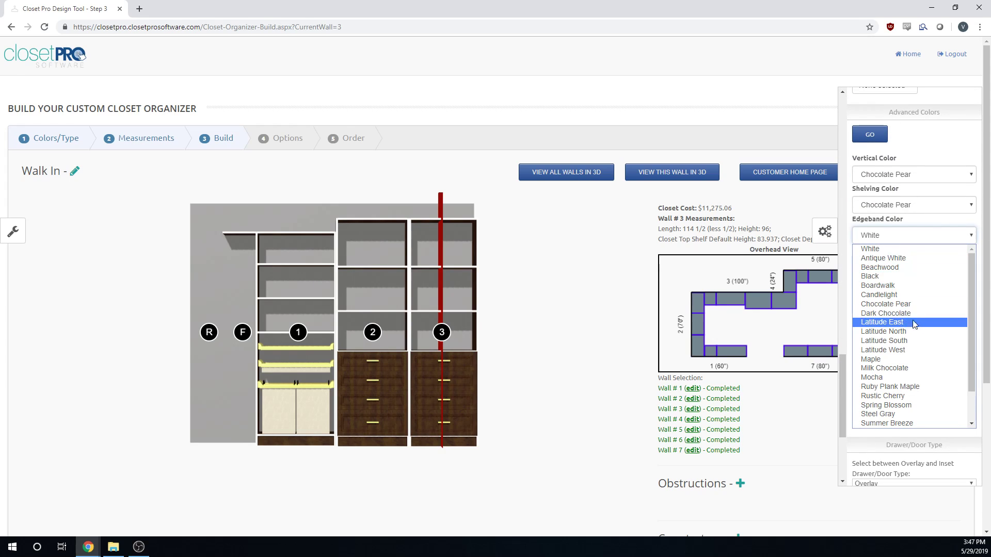
click(912, 304)
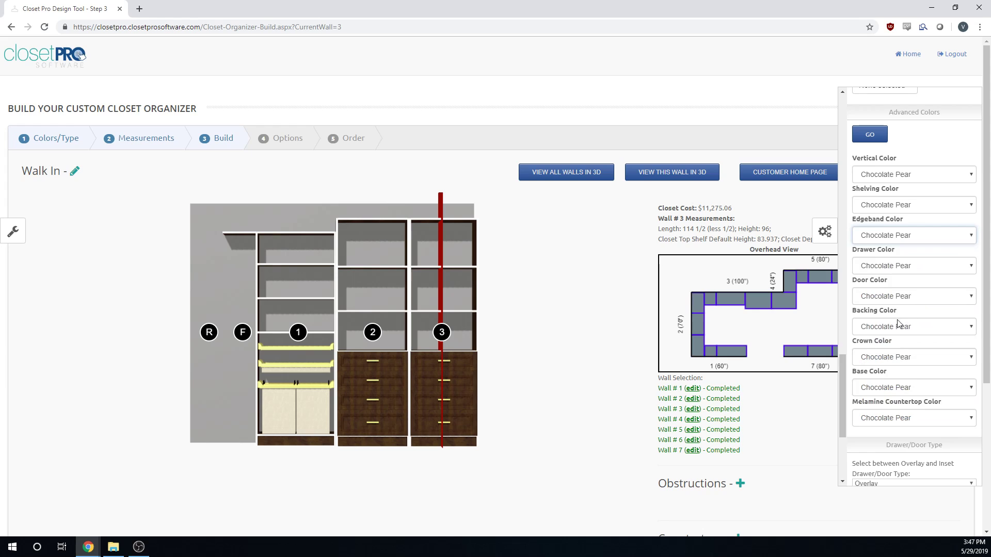
click(869, 135)
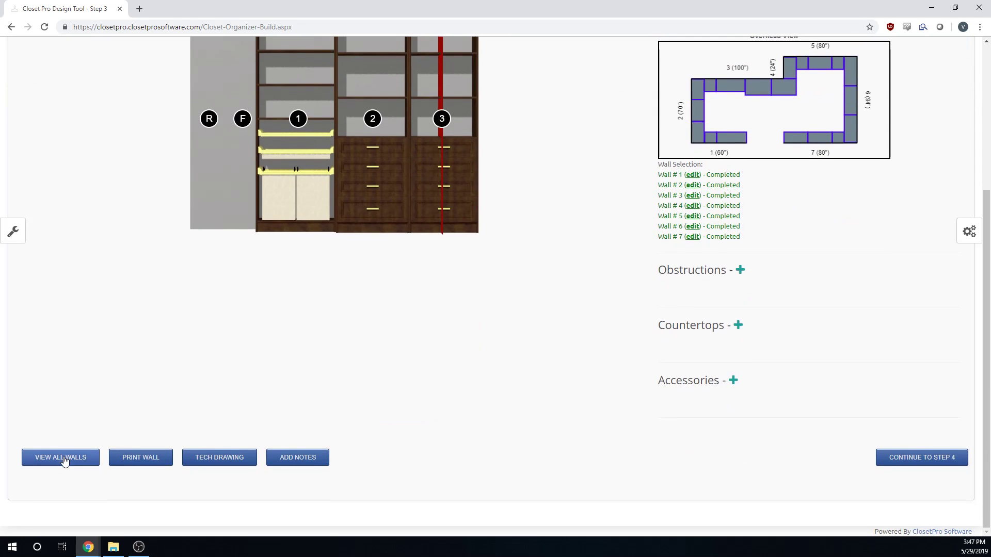
click(60, 458)
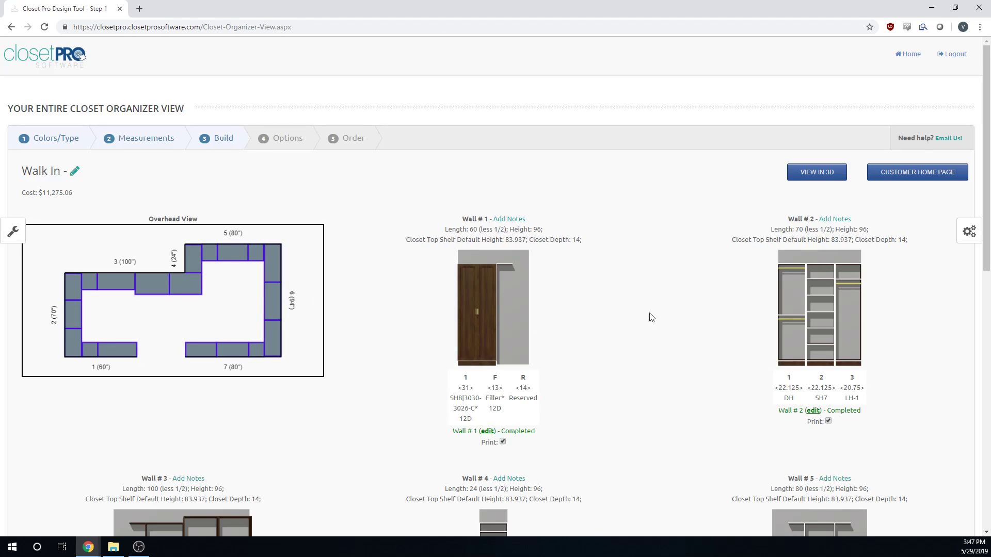
Step: Open Wall 4 and apply the Chocolate Pear swatch to its shelving unit
scroll(313, 389, down, 4)
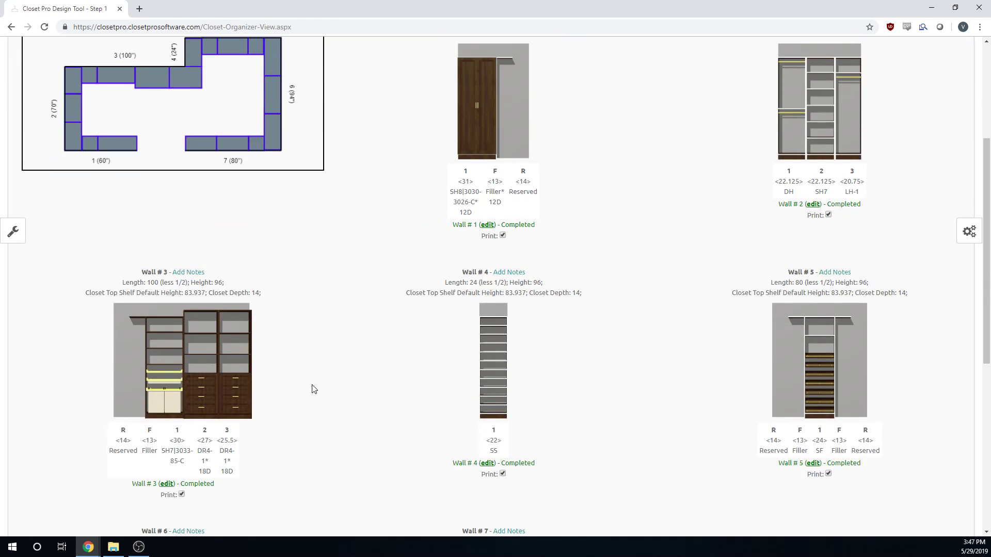
click(968, 232)
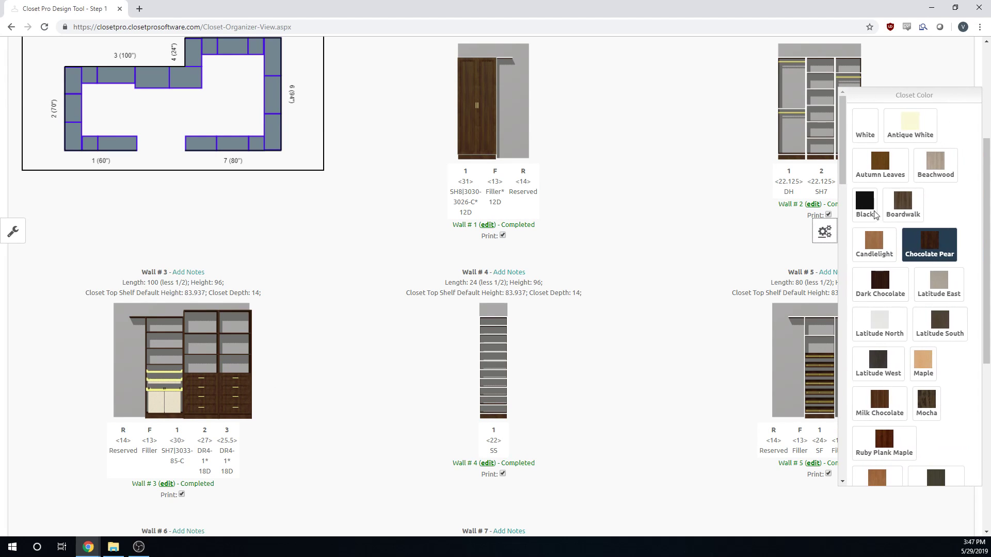
scroll(918, 154, up, 2)
scroll(904, 240, down, 4)
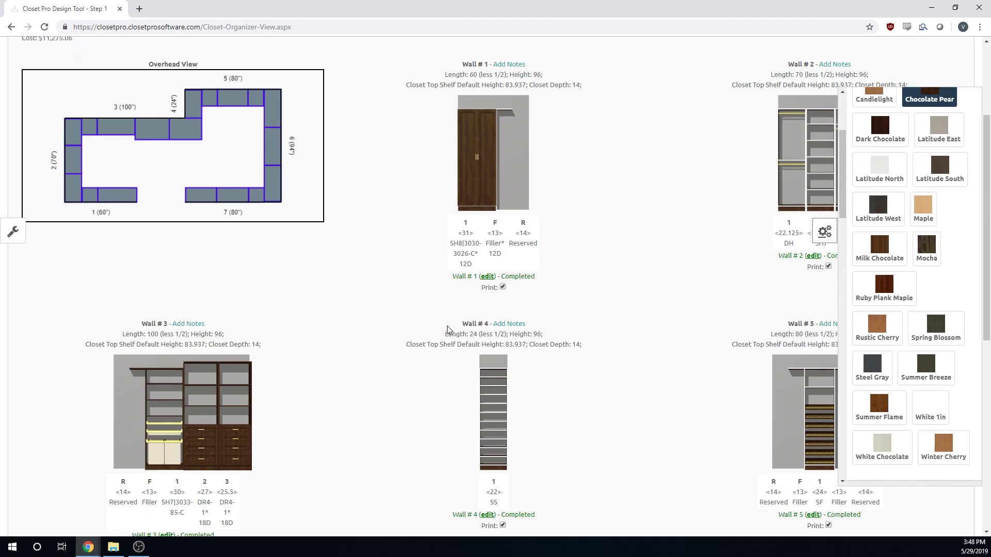
scroll(948, 282, up, 3)
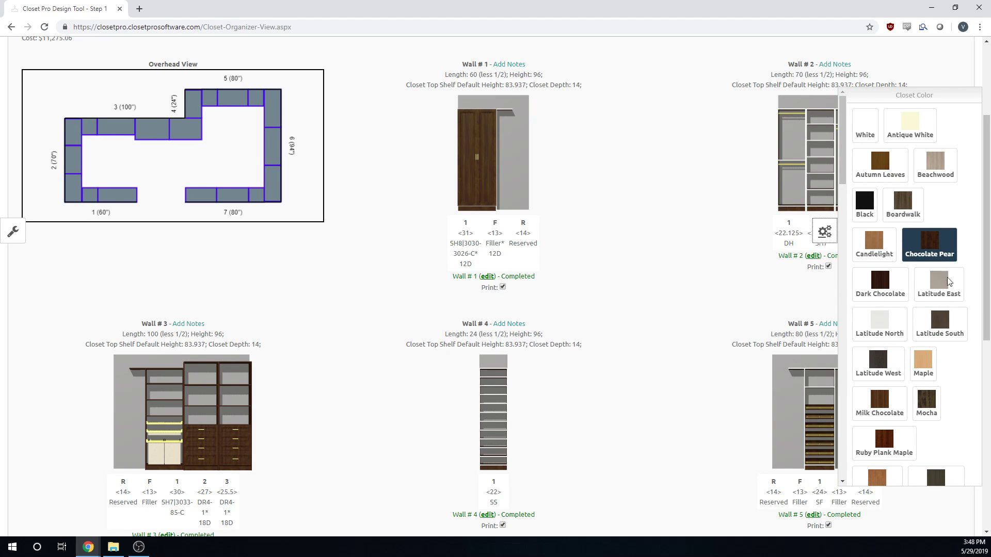
scroll(317, 449, down, 2)
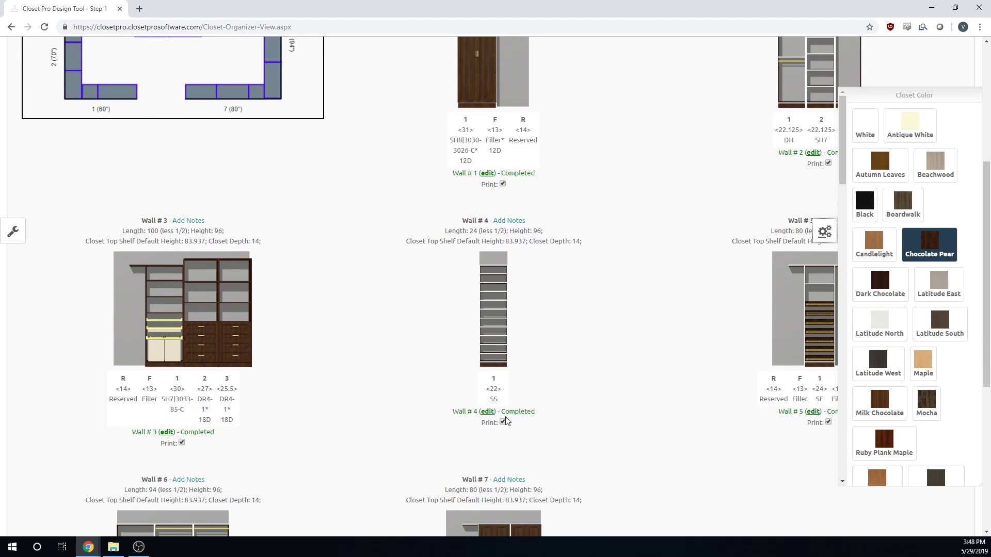
click(493, 413)
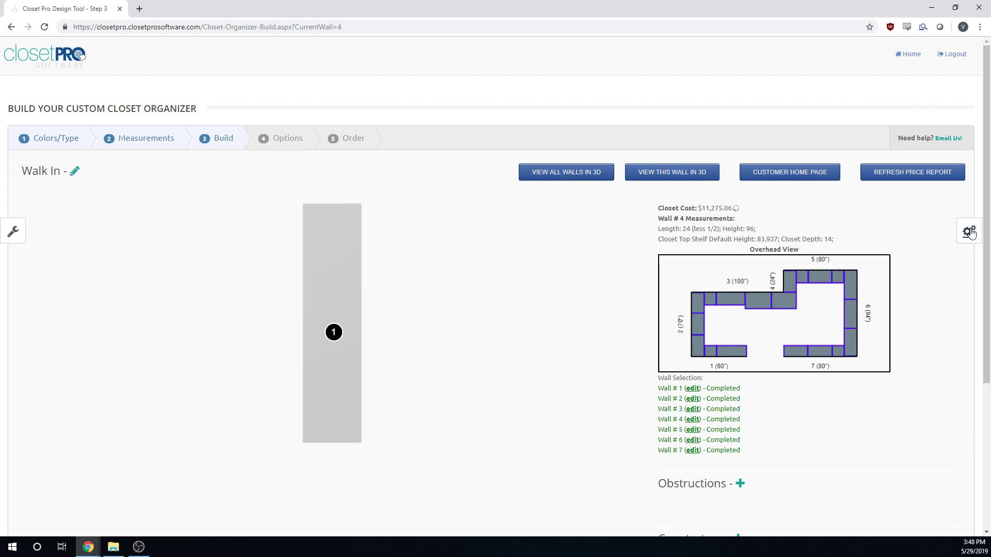
click(968, 232)
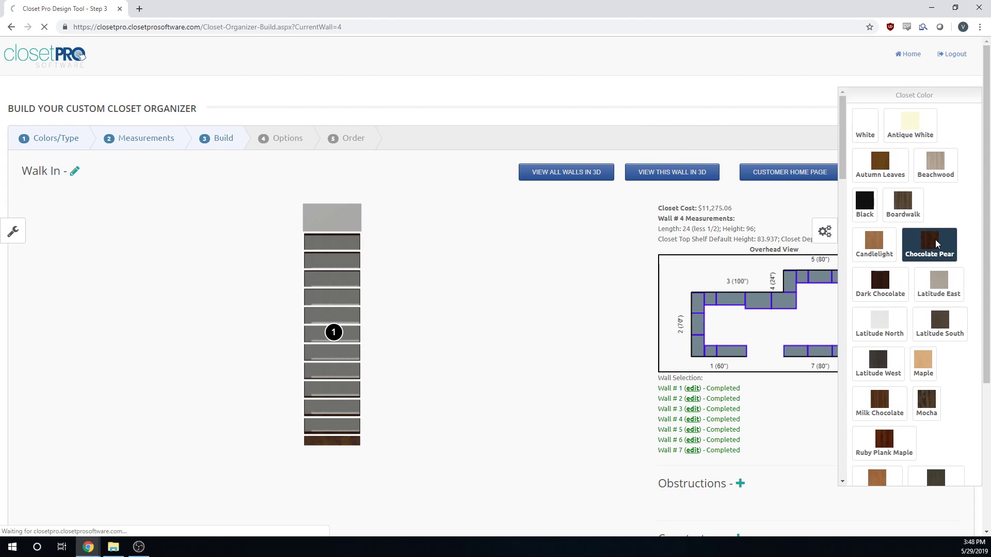
click(935, 240)
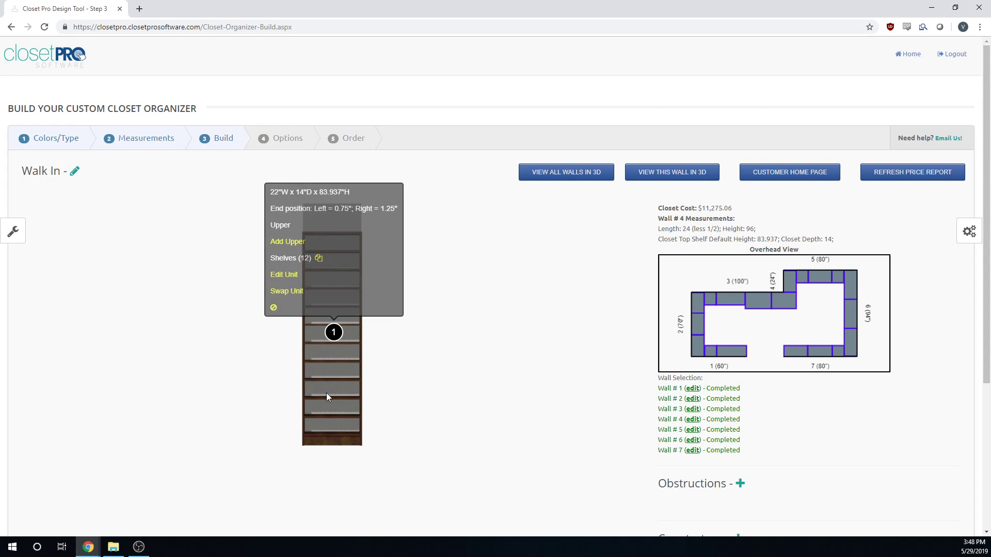
scroll(221, 447, down, 3)
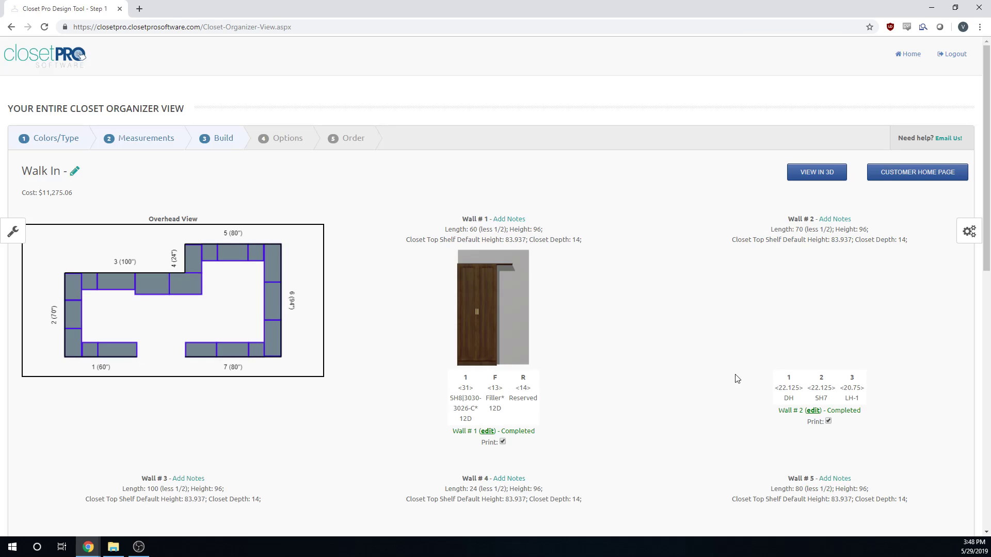
Step: Set Drawer/Door Type from Overlay to Inset for the whole closet and confirm
scroll(438, 379, down, 3)
scroll(340, 415, down, 3)
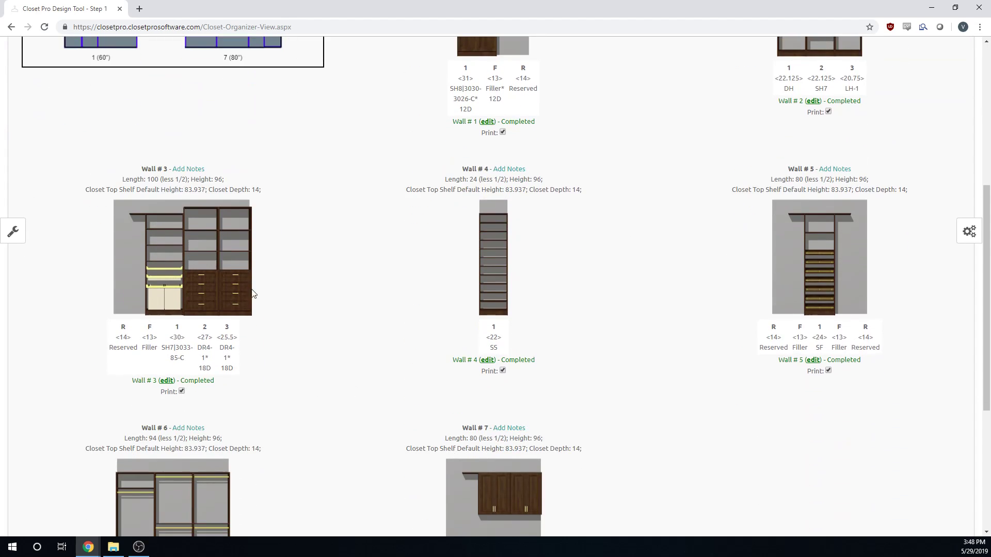
scroll(259, 420, down, 1)
scroll(259, 420, up, 1)
click(970, 231)
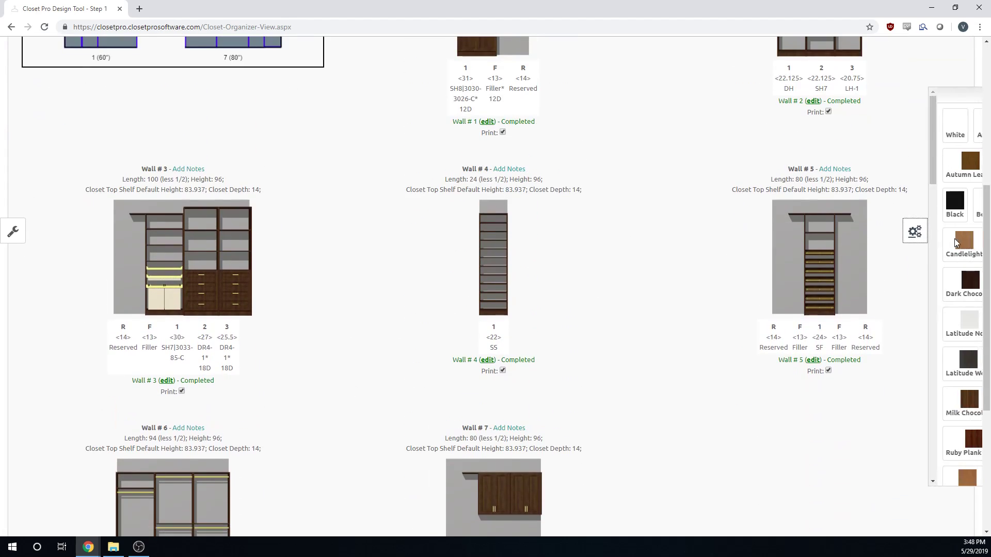
scroll(953, 309, down, 10)
scroll(953, 307, down, 8)
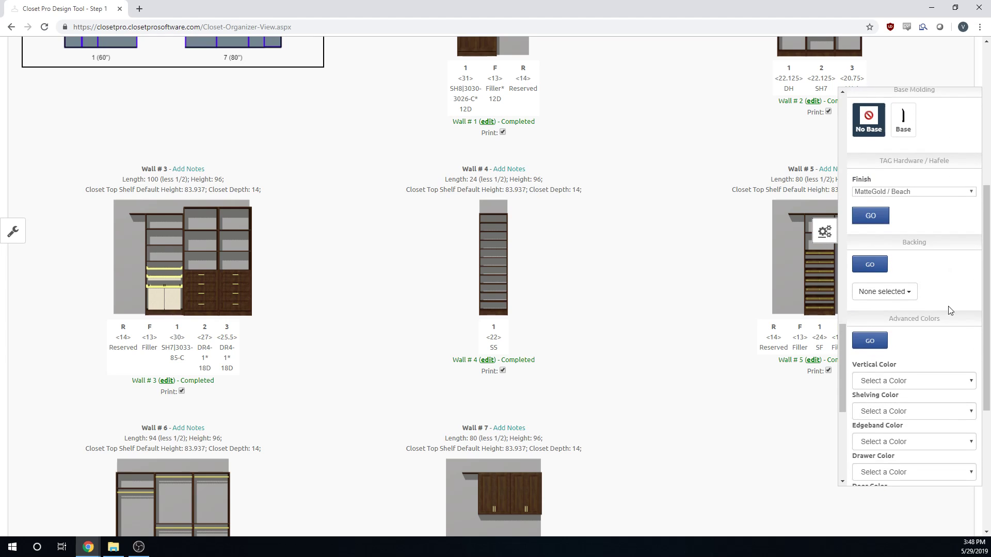
scroll(944, 334, up, 2)
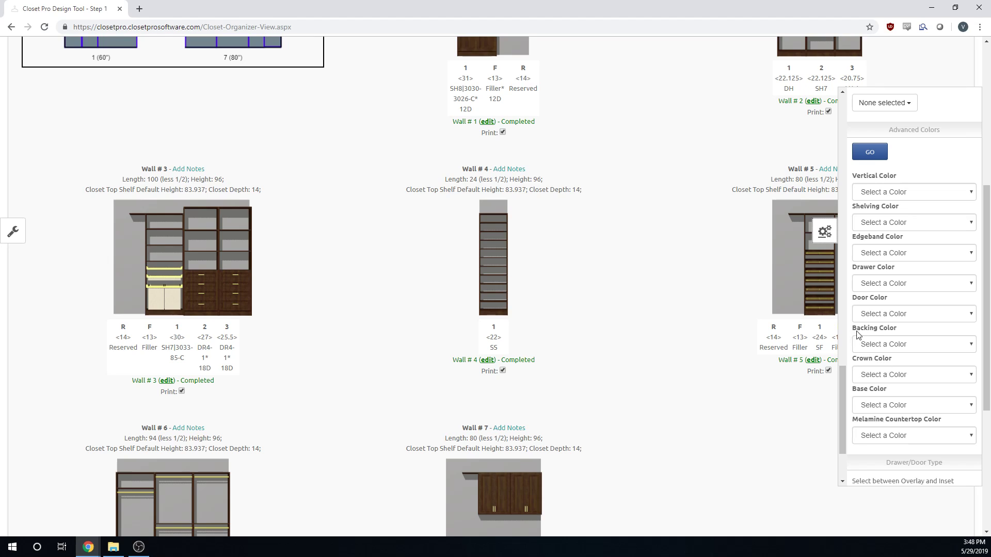
scroll(911, 307, down, 1)
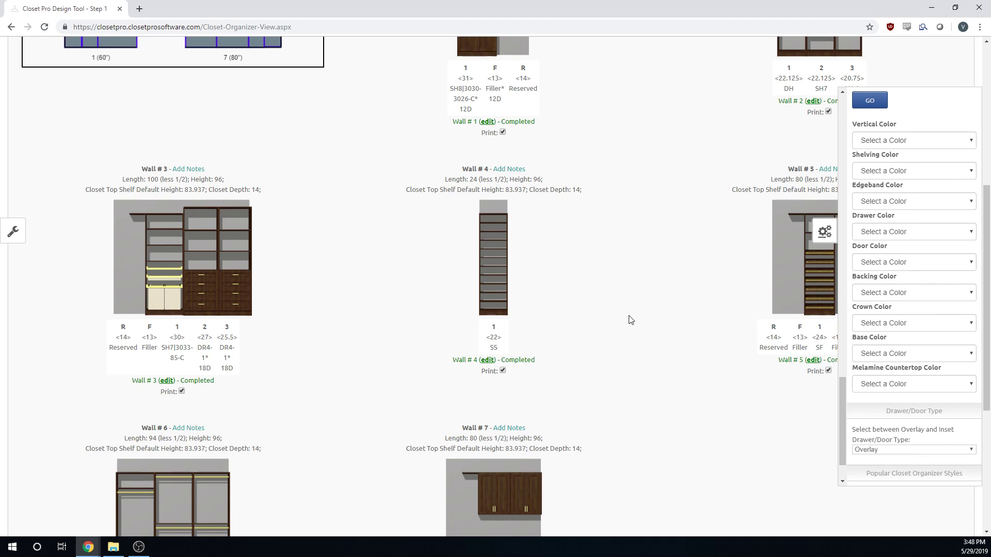
scroll(937, 363, down, 1)
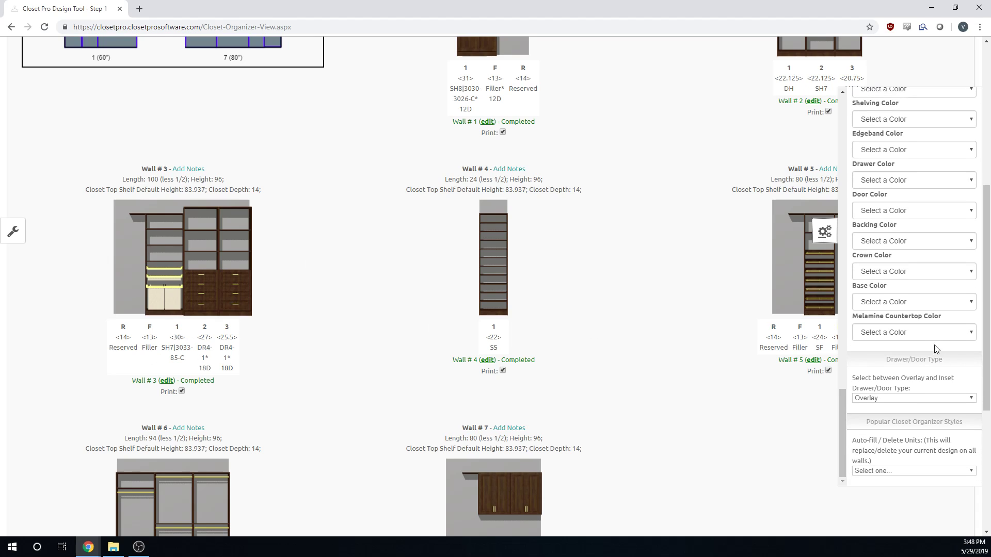
click(930, 402)
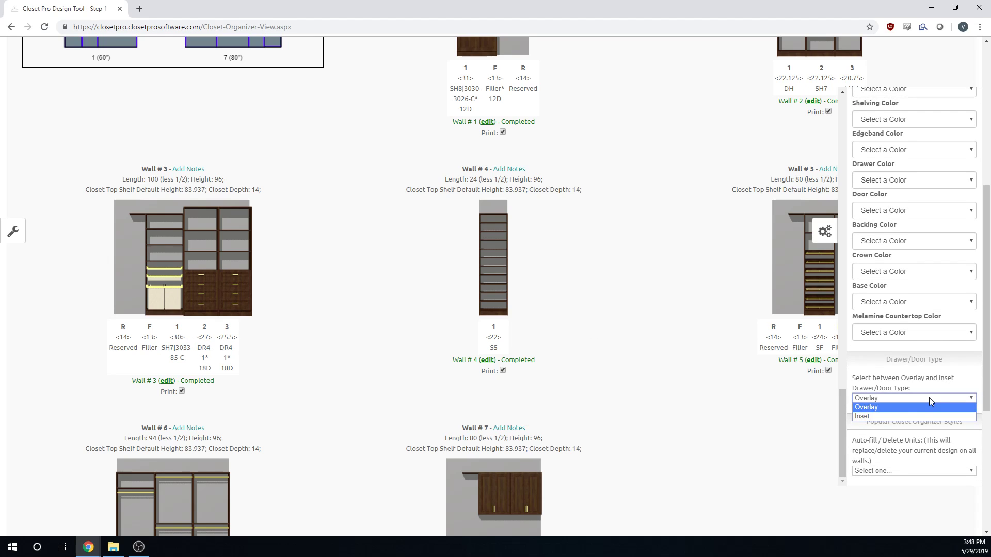
click(884, 415)
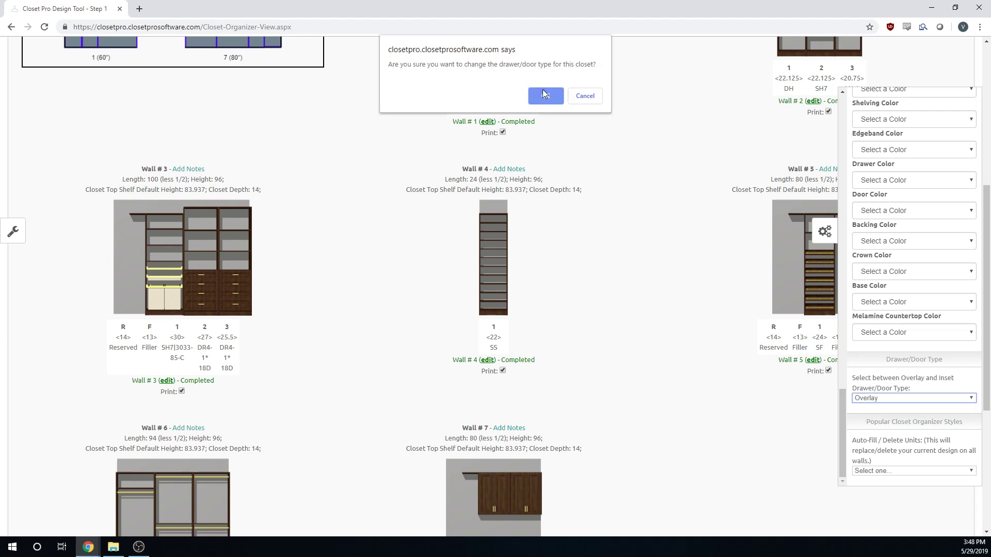
click(544, 94)
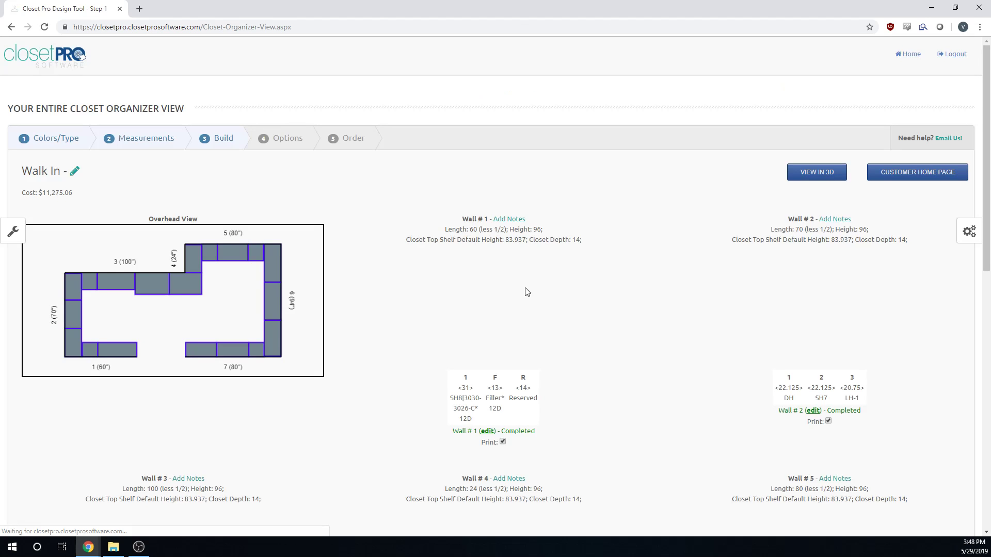
scroll(720, 318, down, 4)
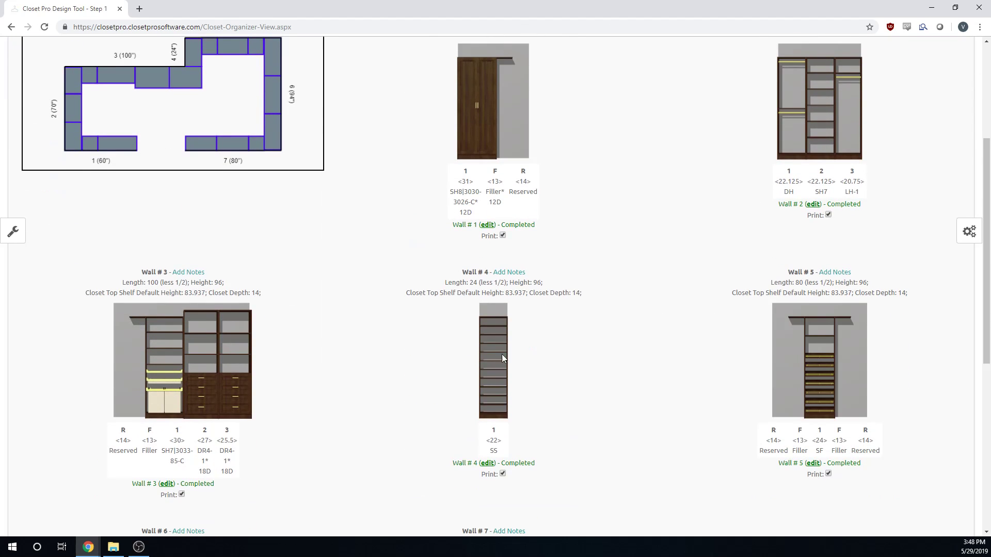
Step: Open the closet settings panel and look through its options
scroll(394, 383, down, 6)
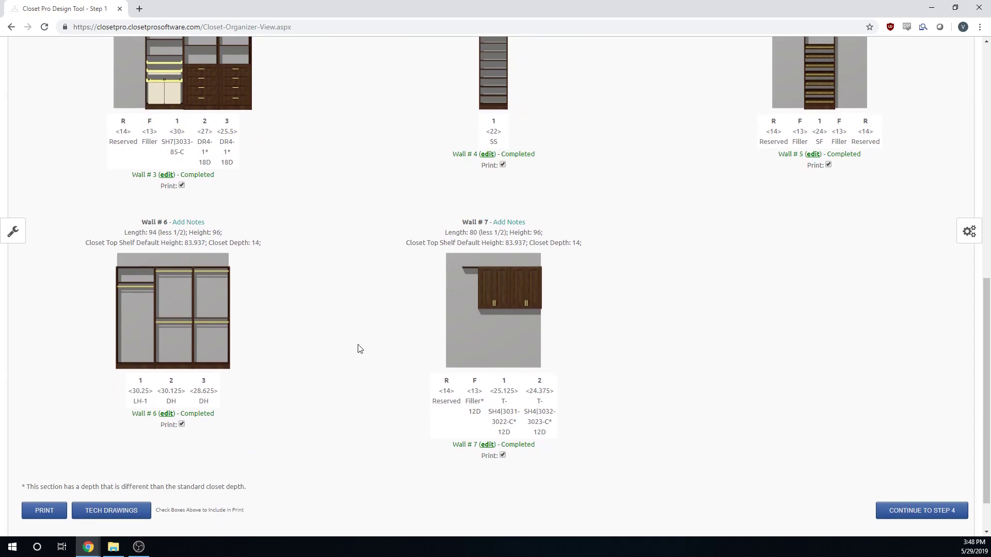
scroll(800, 300, up, 4)
scroll(799, 300, up, 2)
click(969, 231)
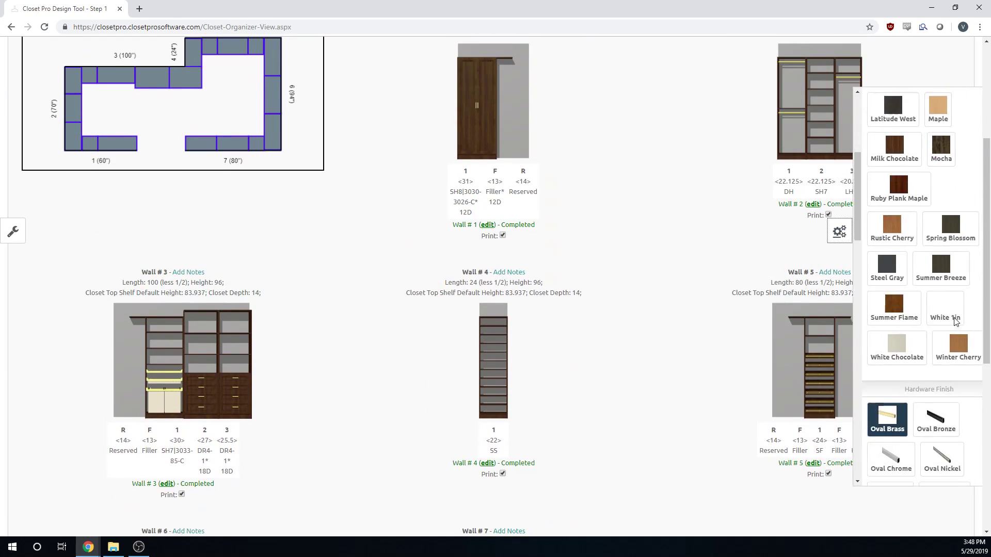
scroll(952, 314, down, 10)
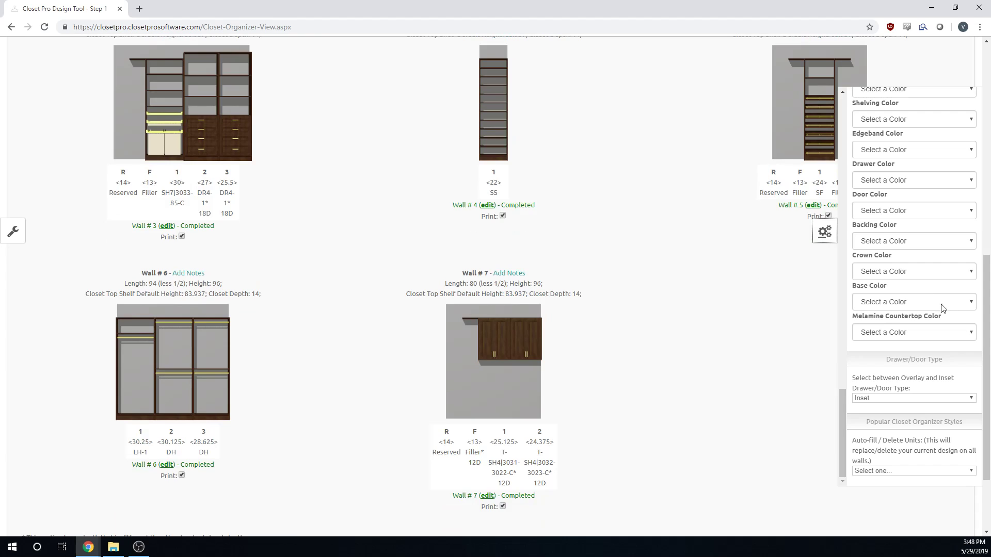
scroll(983, 328, up, 4)
scroll(931, 375, up, 3)
scroll(930, 435, down, 3)
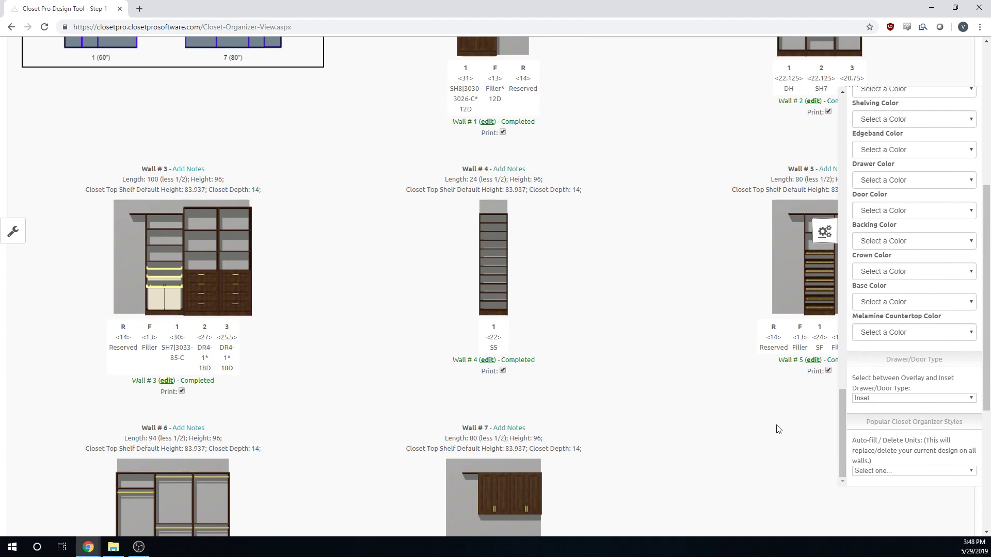
scroll(614, 346, up, 4)
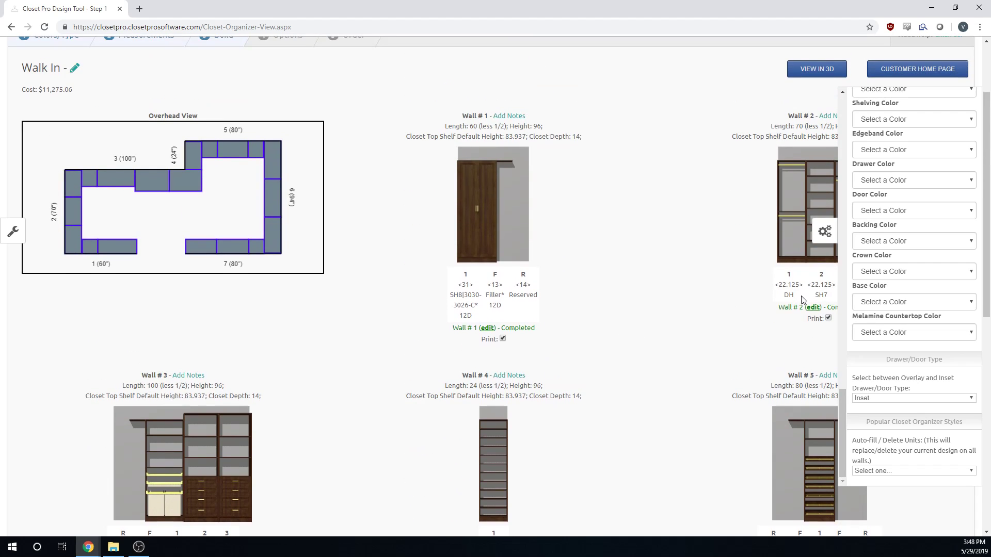
Step: Open Wall 2 for editing and show its Auto-Fill / Delete Units choices
click(813, 307)
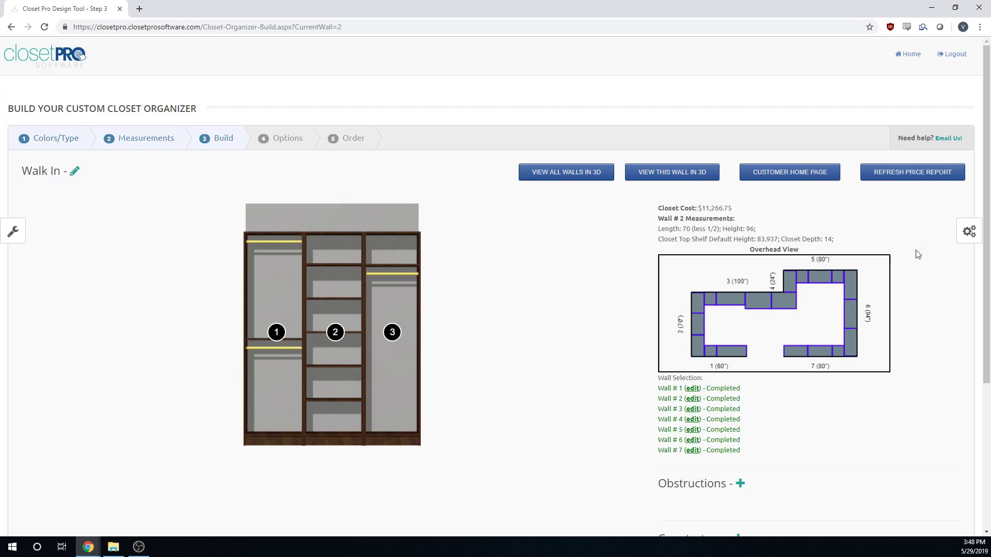
click(969, 231)
scroll(923, 361, down, 10)
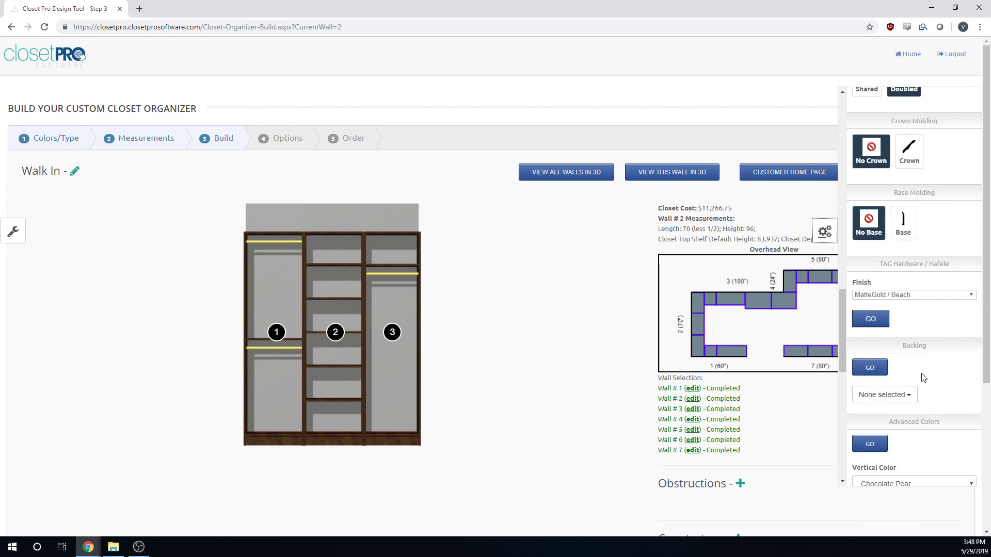
scroll(923, 377, down, 8)
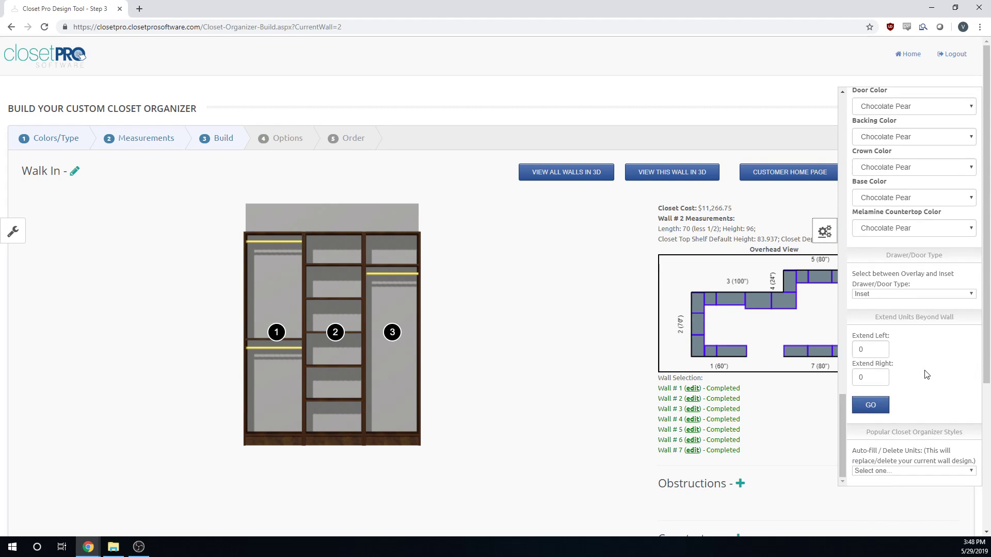
click(926, 470)
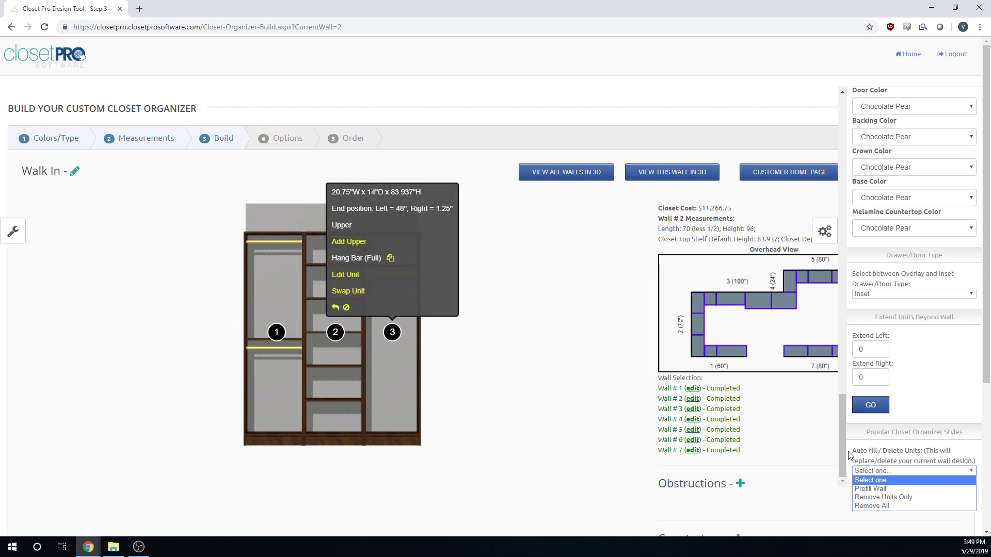
Step: Choose Remove All for Wall 2 and confirm deleting all its components
click(885, 506)
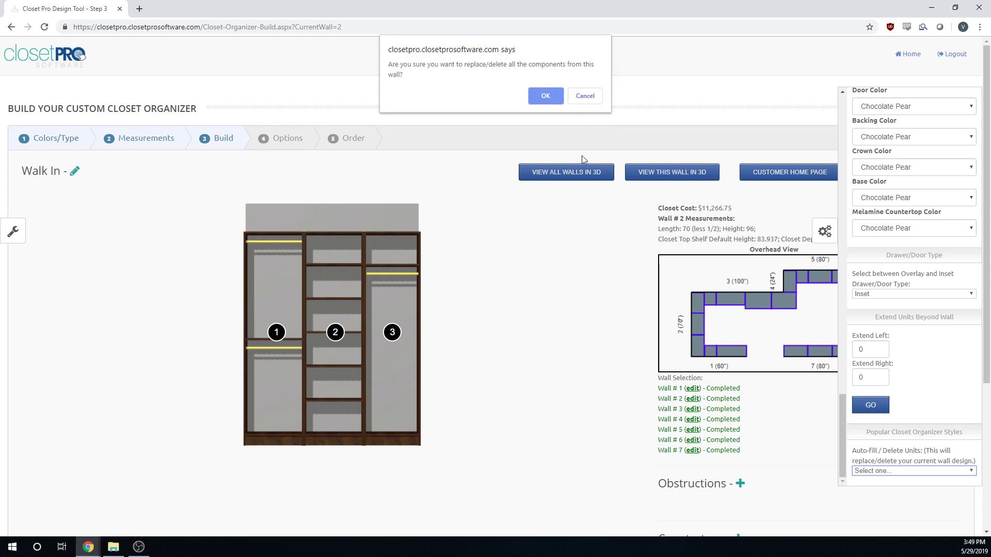
click(546, 96)
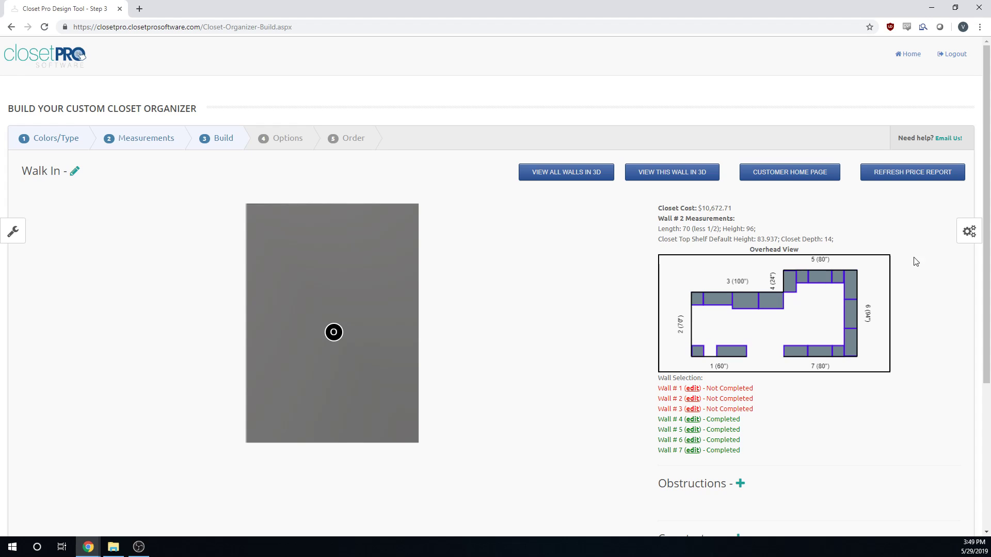
Step: Choose Prefill Wall for Wall 2 so it auto-fills with three new units
click(963, 239)
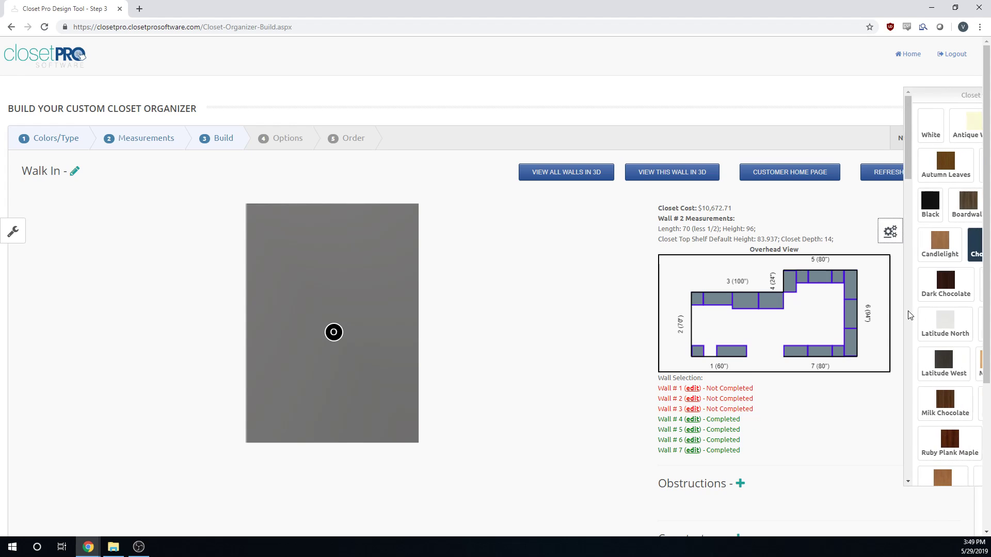
scroll(934, 356, down, 15)
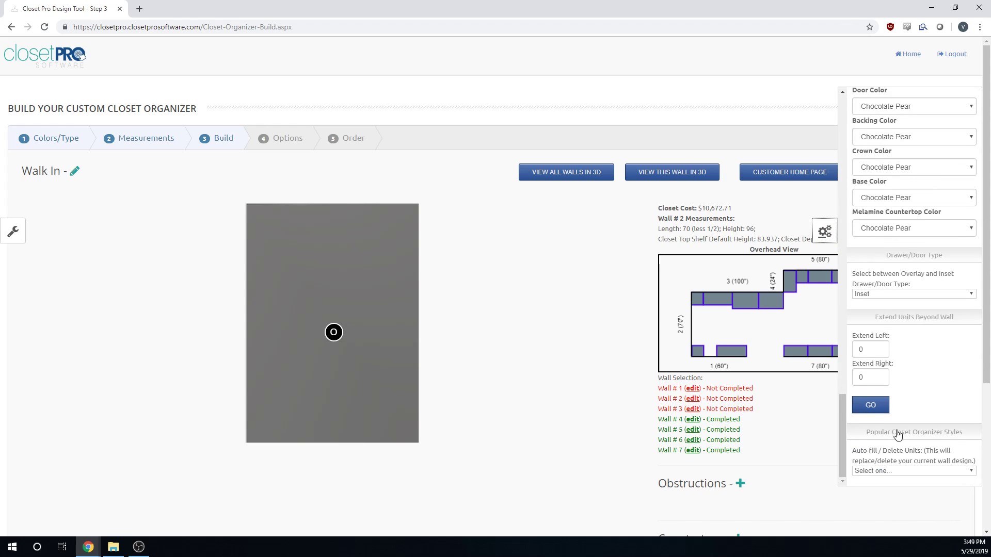
click(900, 471)
click(898, 487)
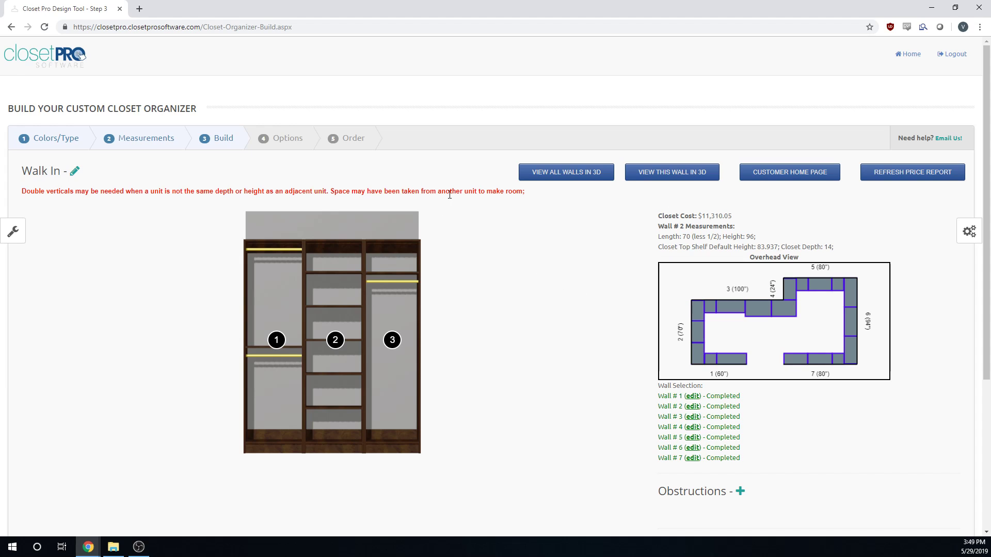
Step: Open Wall 3 for editing and show the details of its unit 3
click(696, 417)
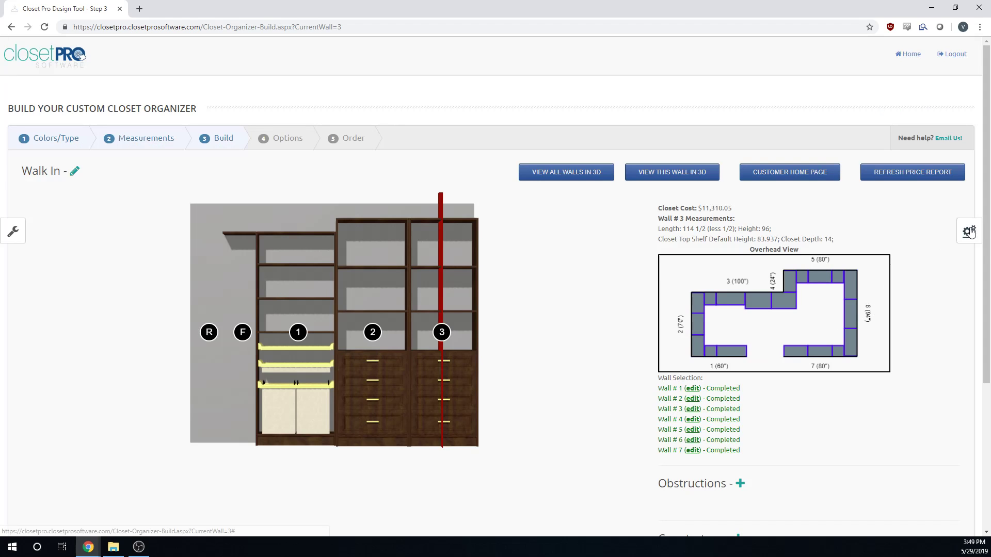
click(969, 232)
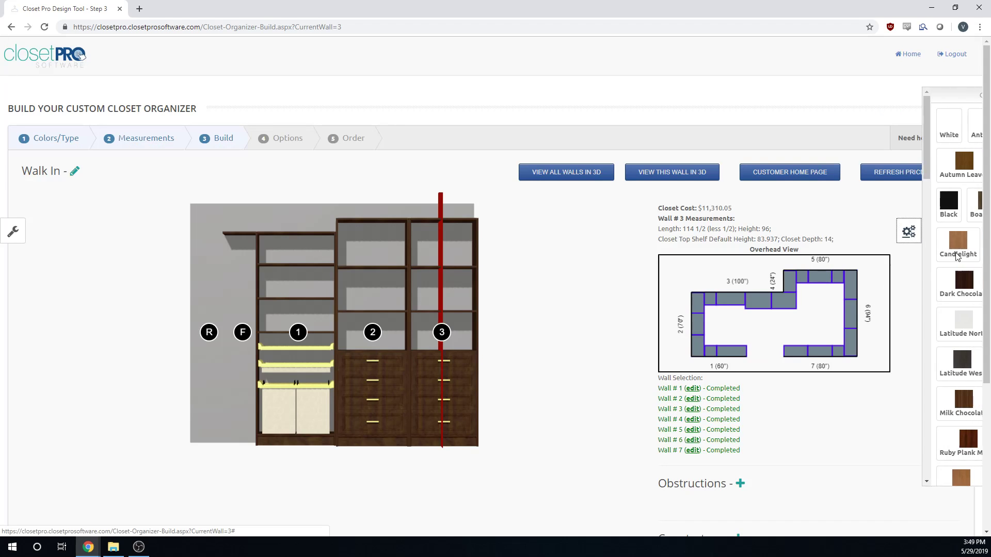
click(441, 334)
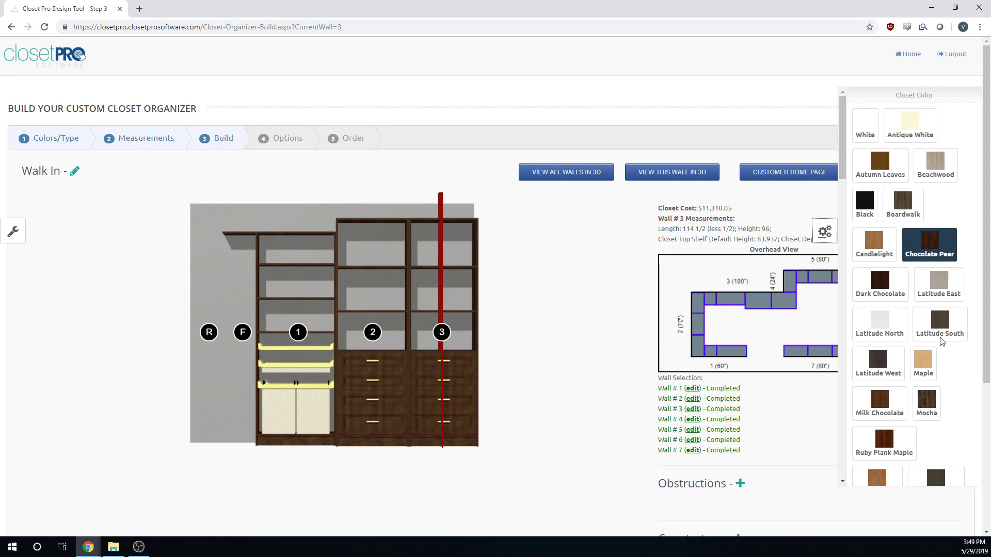
scroll(941, 341, down, 8)
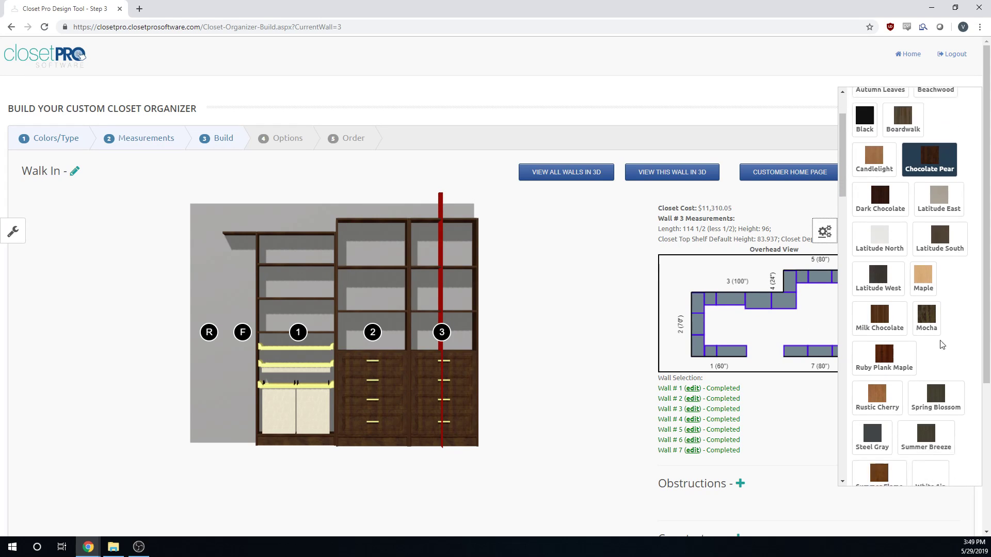
Step: Walk through all walls in 3D with a front wall hidden, then return to building
click(574, 174)
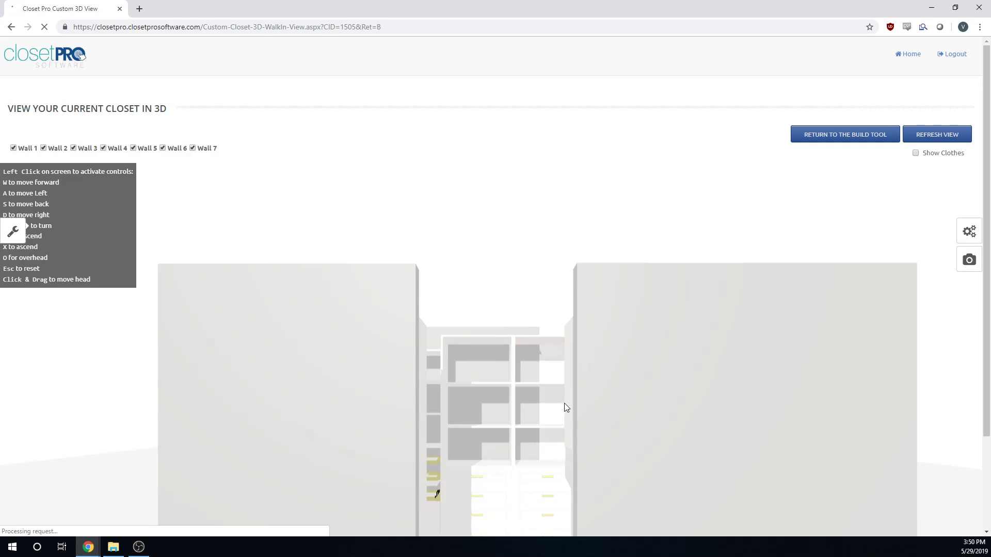
click(20, 149)
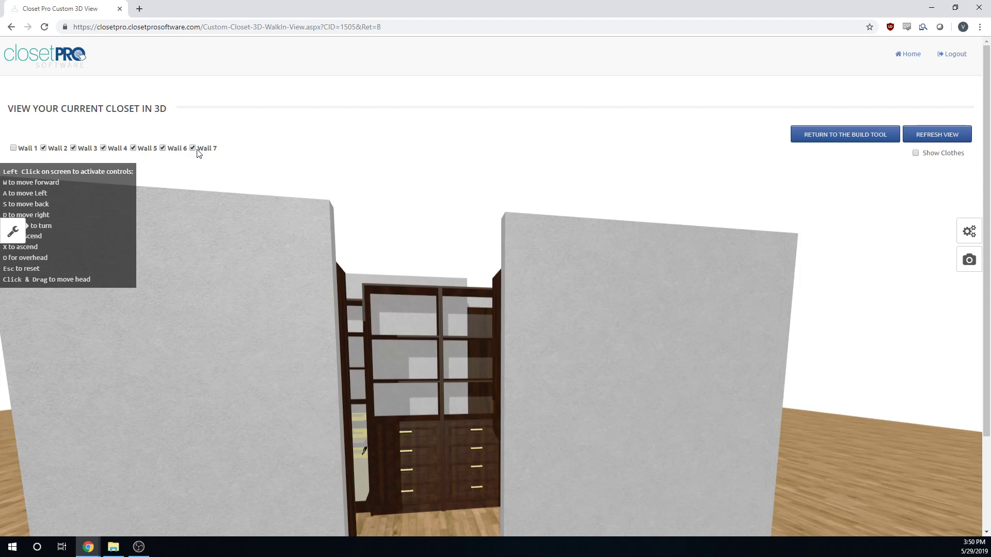
click(940, 138)
scroll(915, 327, down, 2)
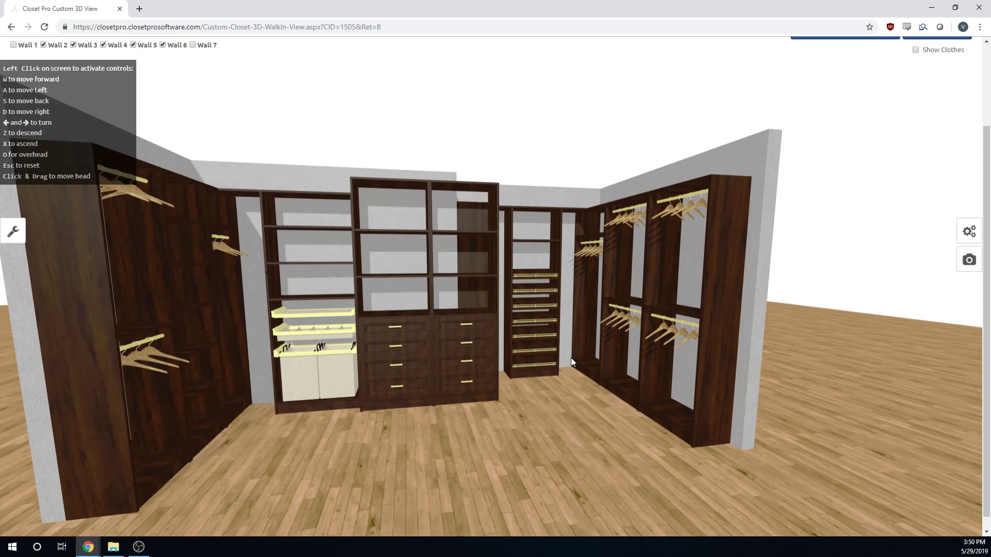
key(w)
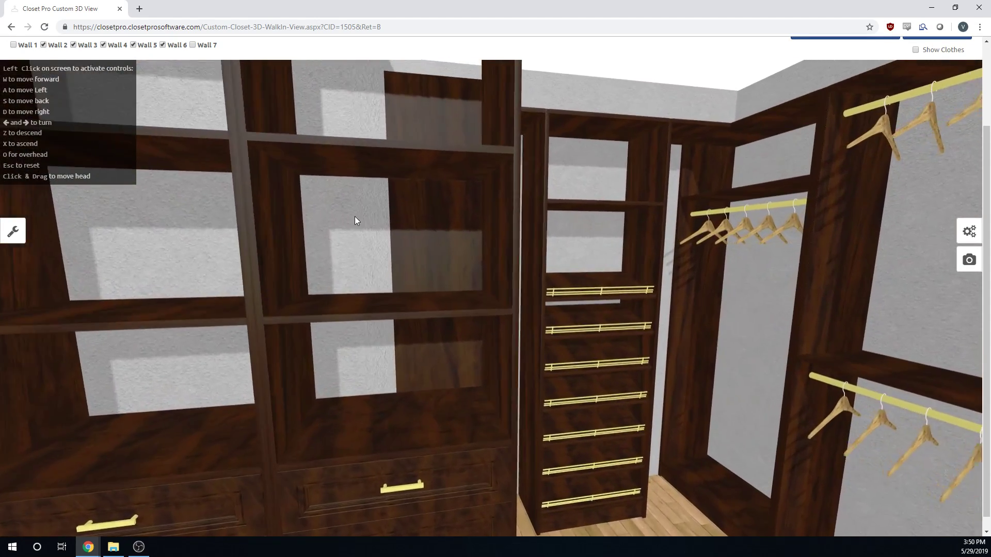
drag(354, 216, 714, 219)
key(a)
scroll(764, 180, up, 1)
click(839, 91)
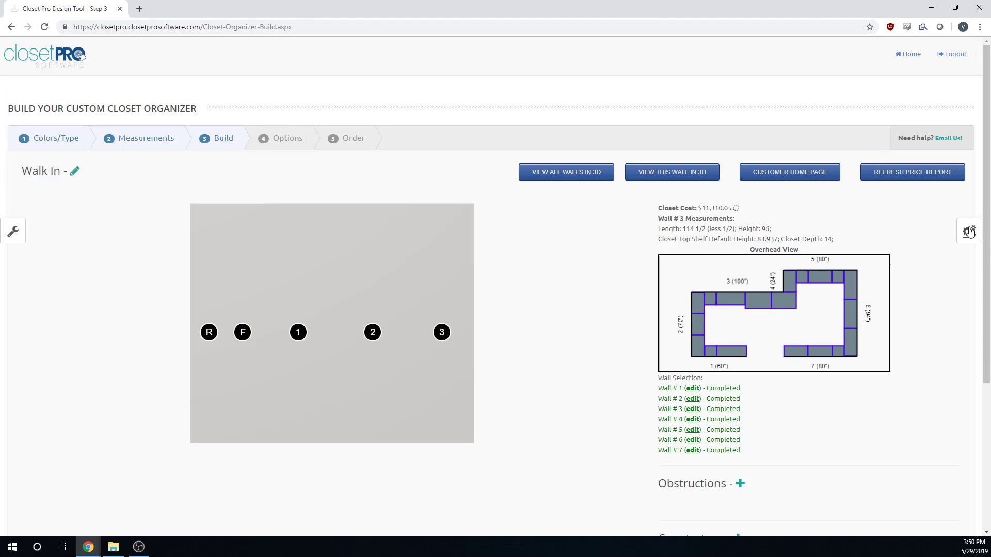
Step: Replace part of the 14.5 Extend Right value with 0 and apply it
click(969, 232)
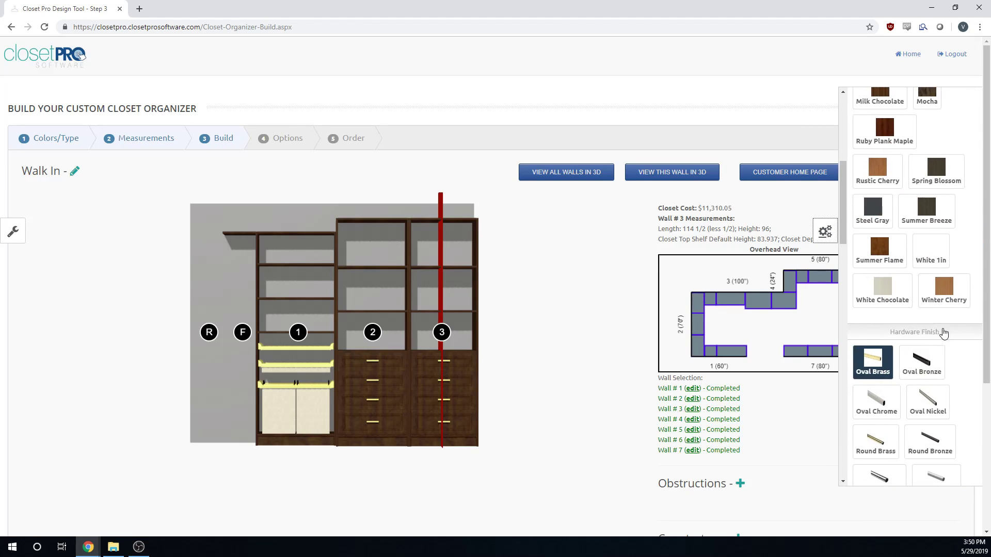
scroll(943, 333, down, 10)
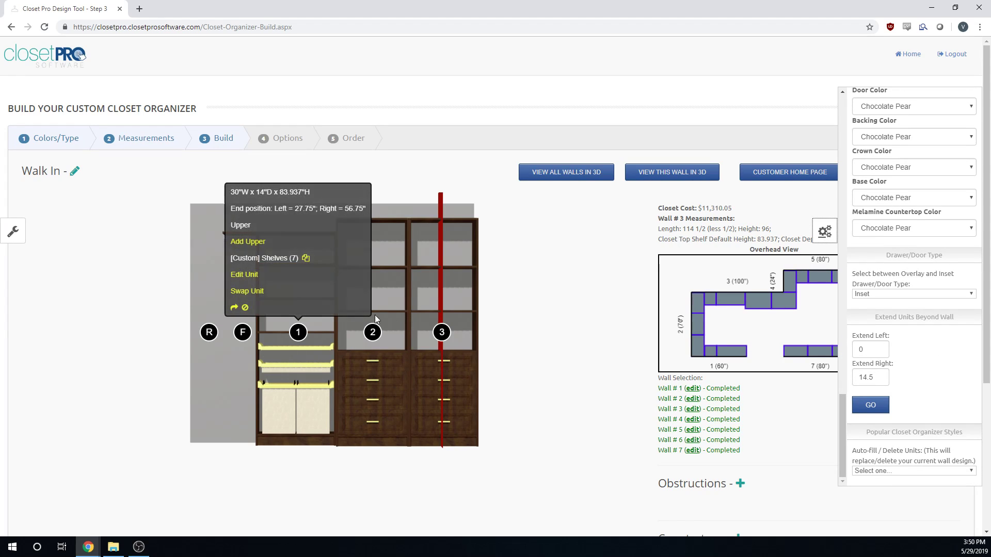
drag(877, 377, 828, 380)
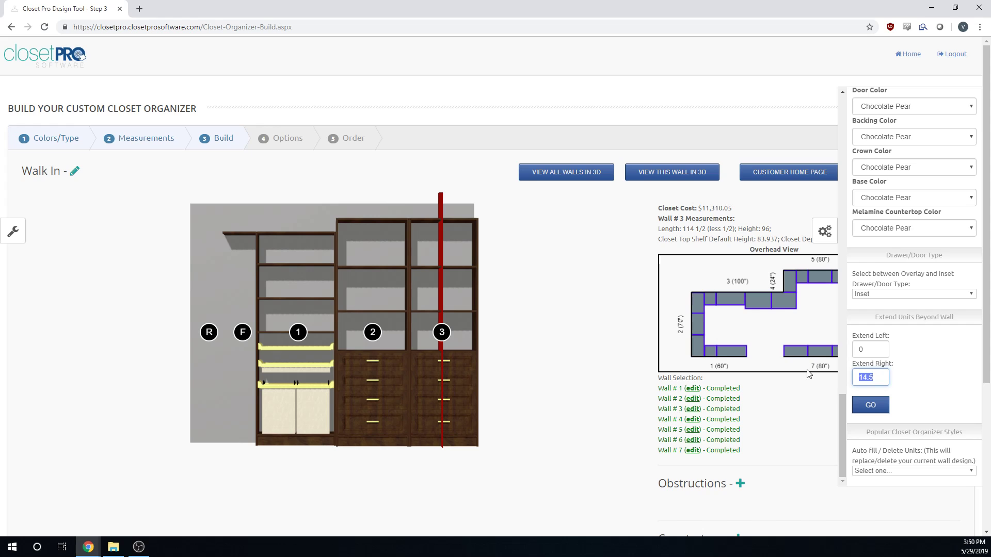
text(0)
click(872, 405)
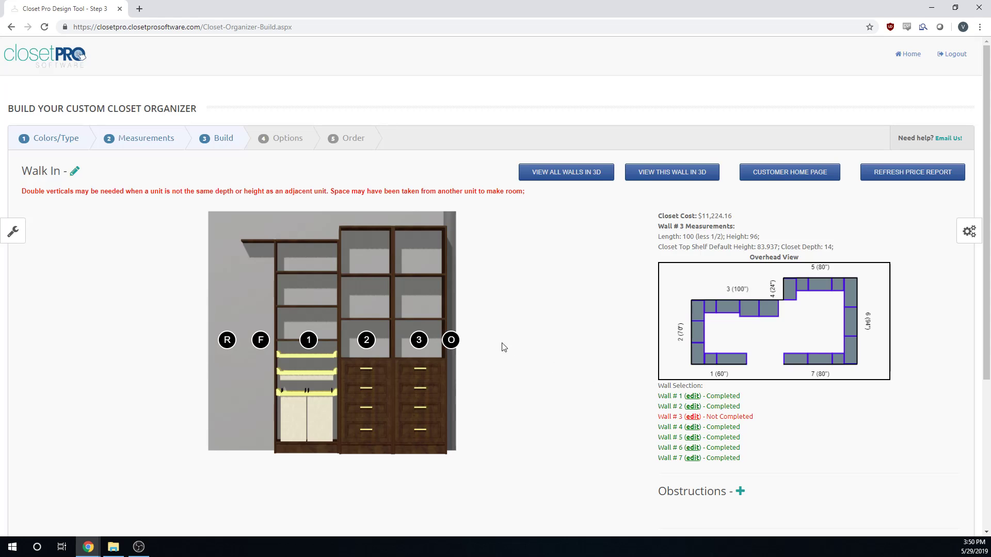
Step: Switch Panel Configuration from Doubled to Shared
click(972, 240)
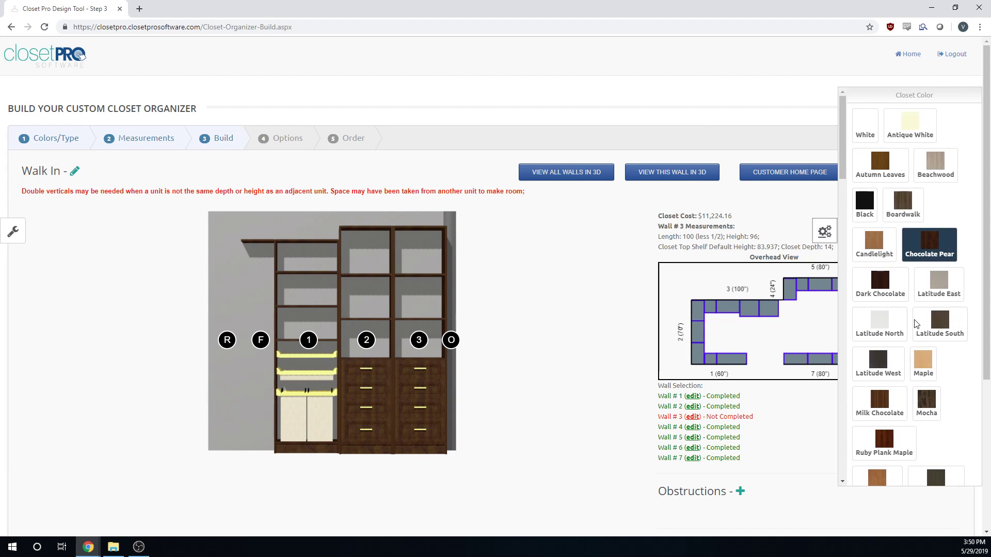
mouse_move(451, 340)
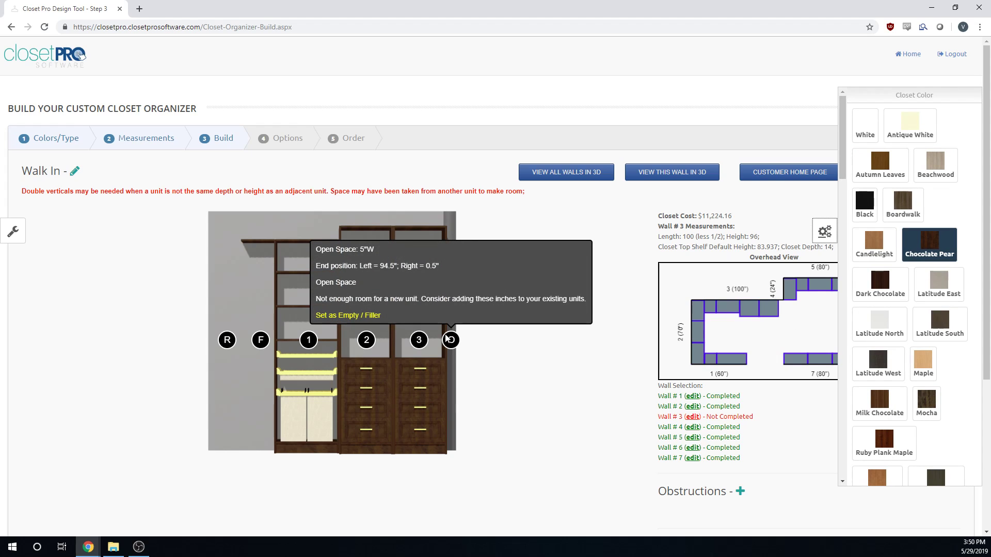
scroll(881, 341, down, 12)
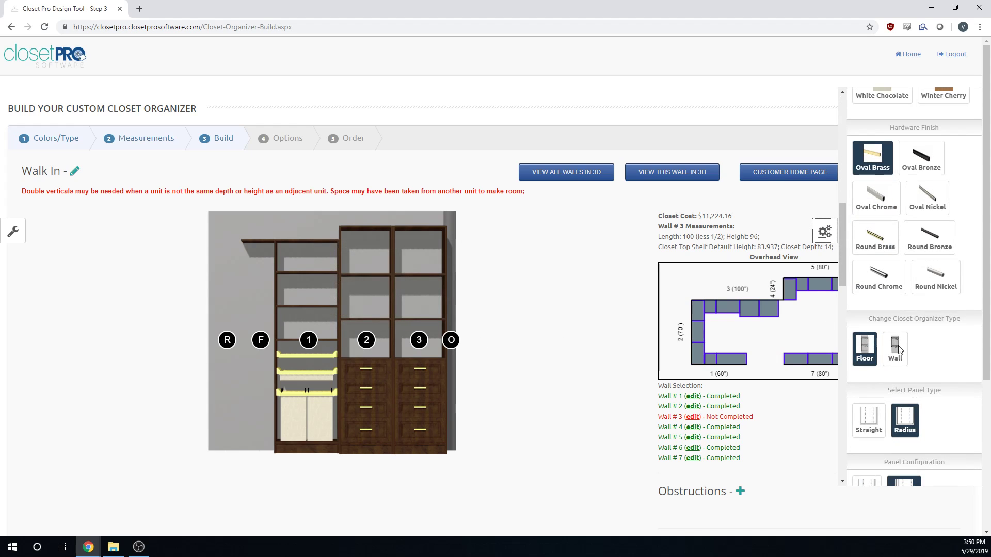
scroll(937, 365, down, 1)
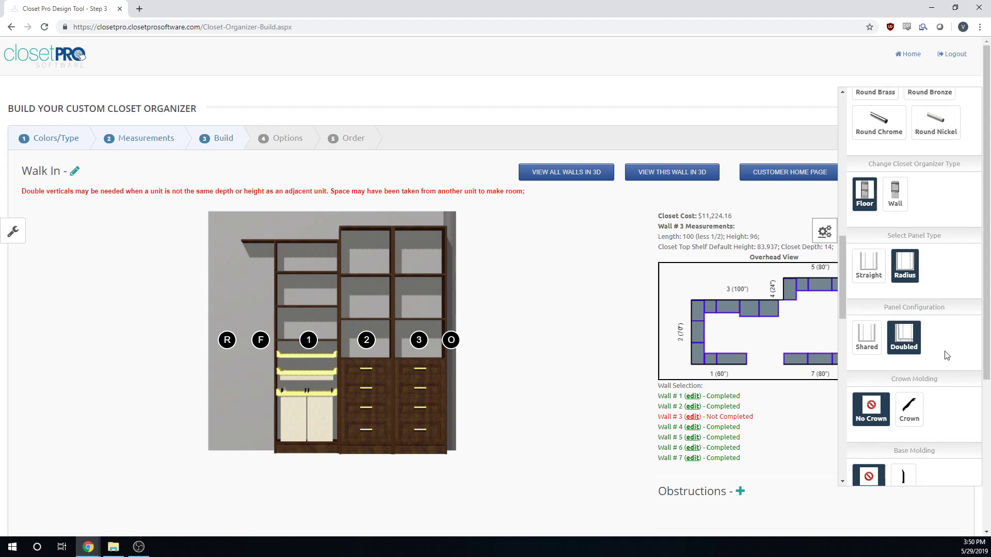
click(865, 339)
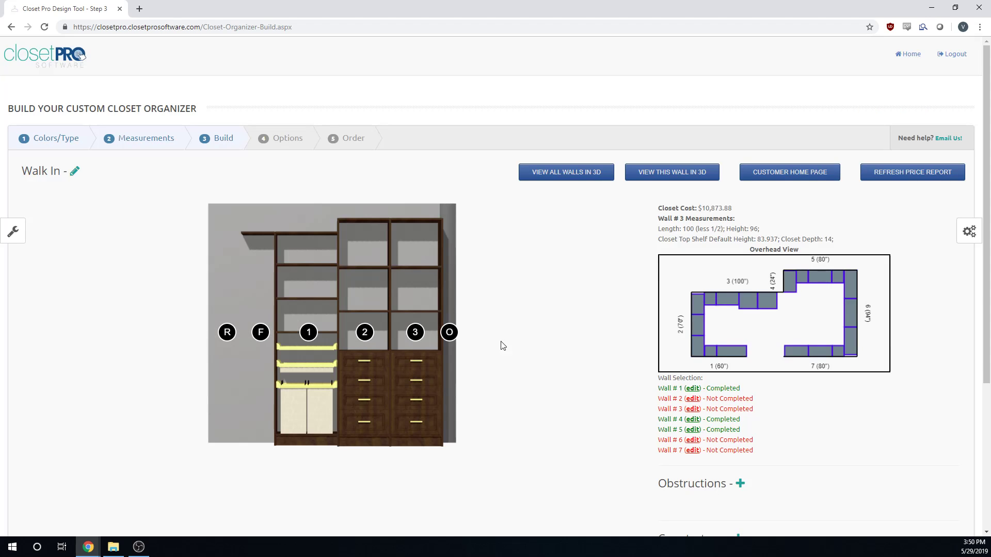
Step: Set Wall 3's Extend Right to 14.5 inches and apply it
mouse_move(445, 330)
mouse_move(375, 334)
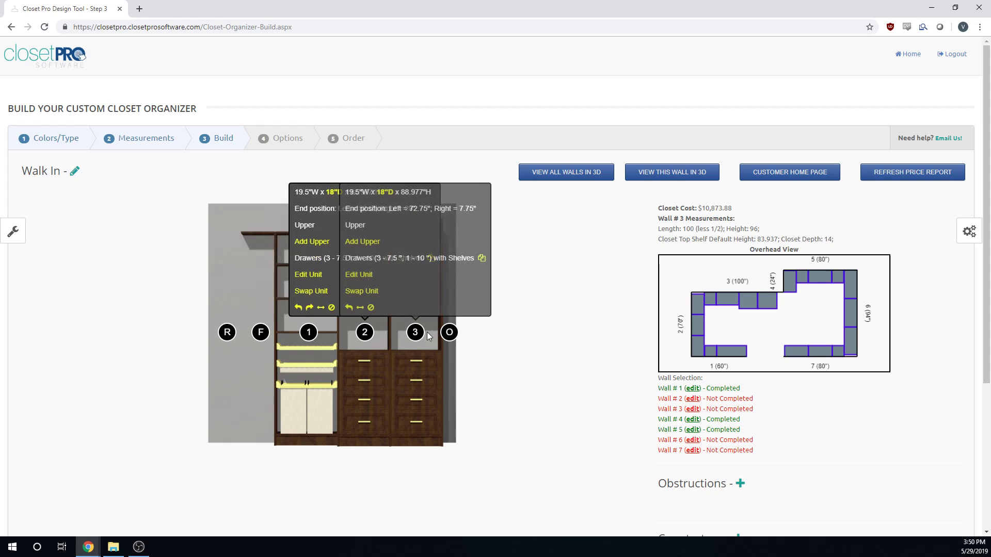
click(15, 235)
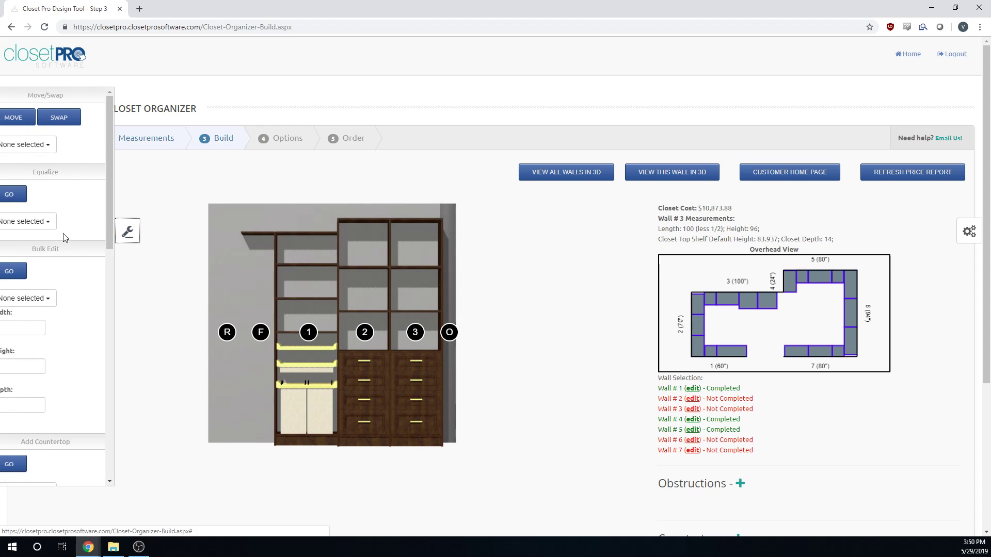
click(58, 221)
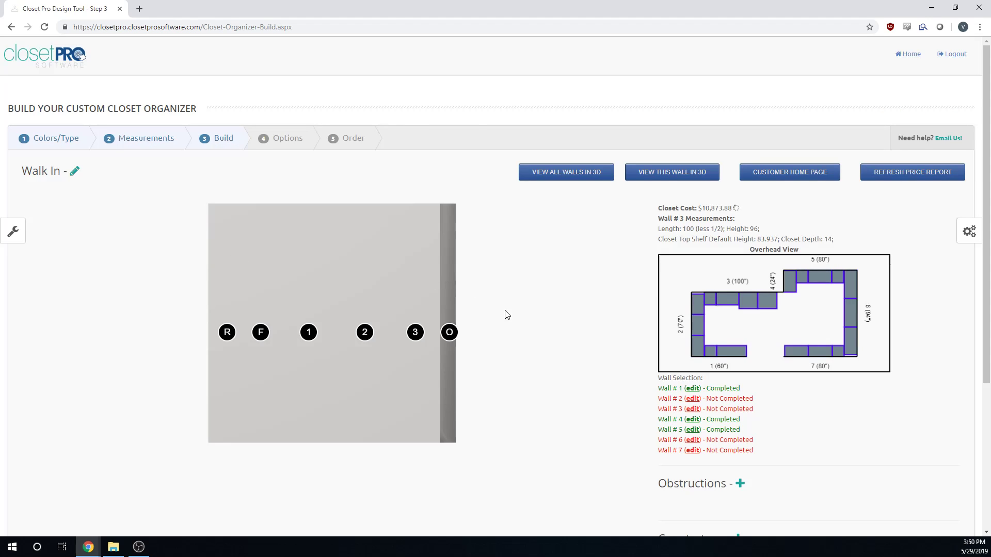
mouse_move(457, 340)
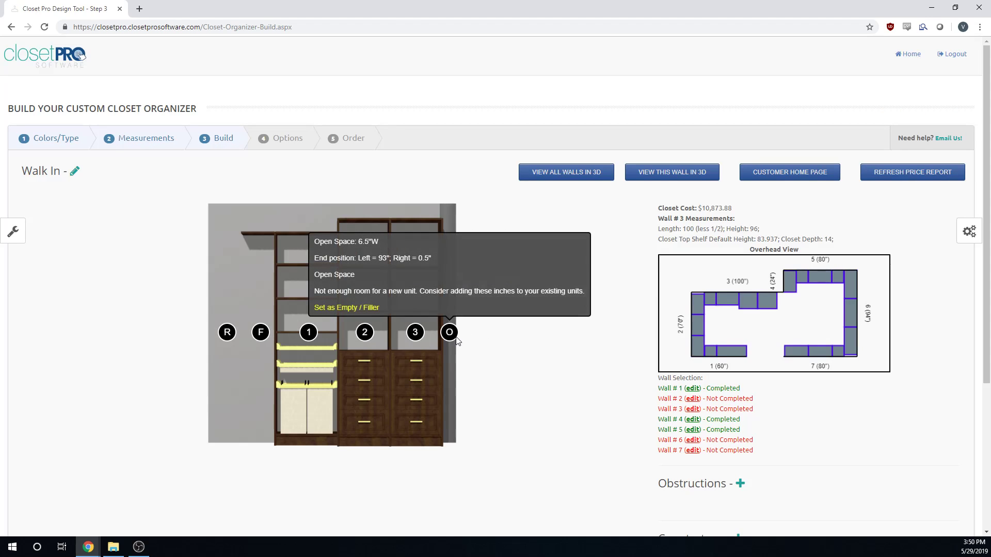
click(966, 232)
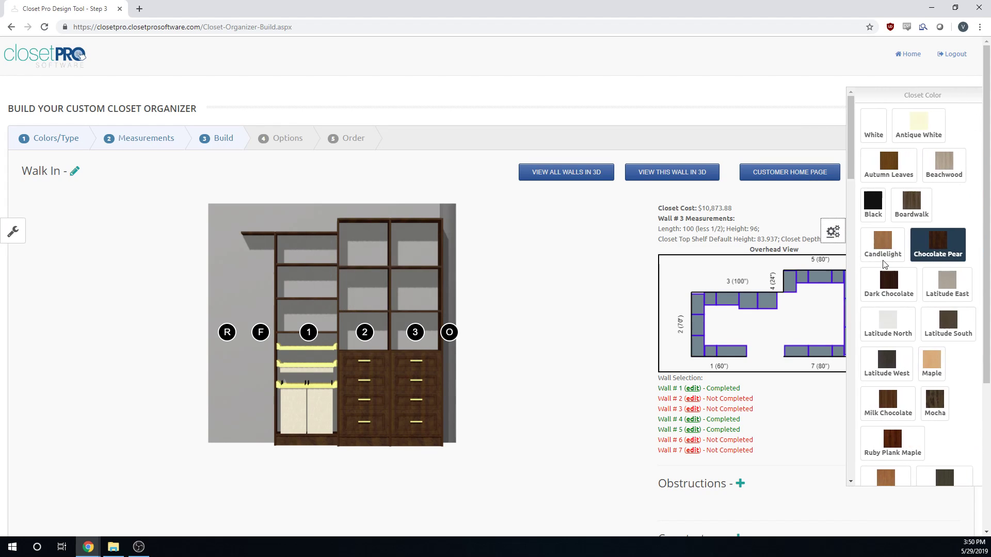
scroll(923, 347, down, 15)
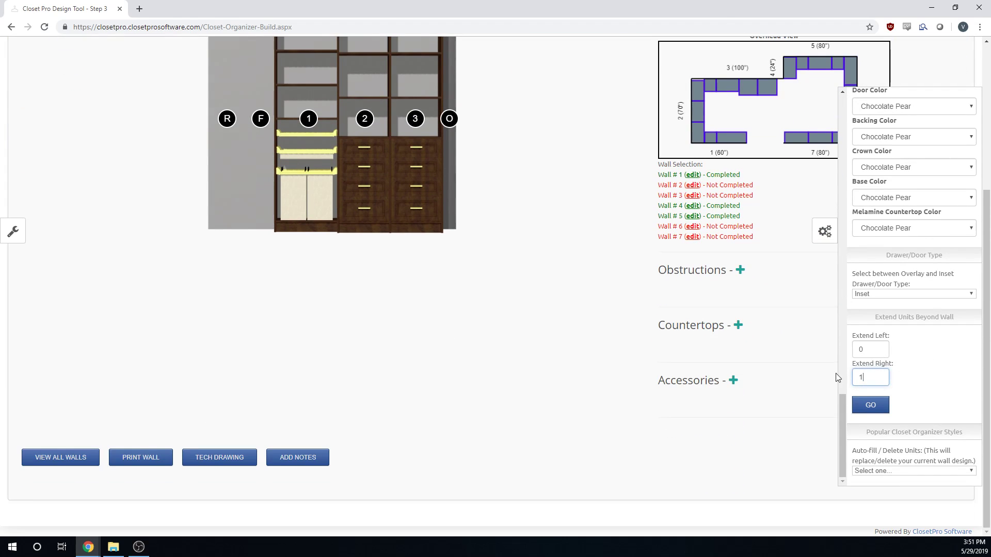
text(4.5)
click(879, 407)
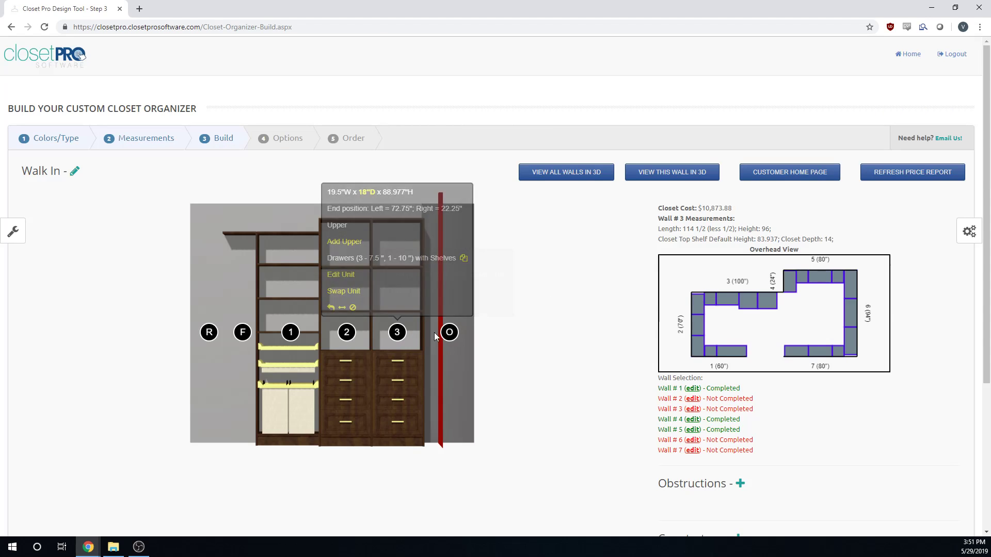
Step: Equalize sections 2 and 3 across the open space
mouse_move(393, 332)
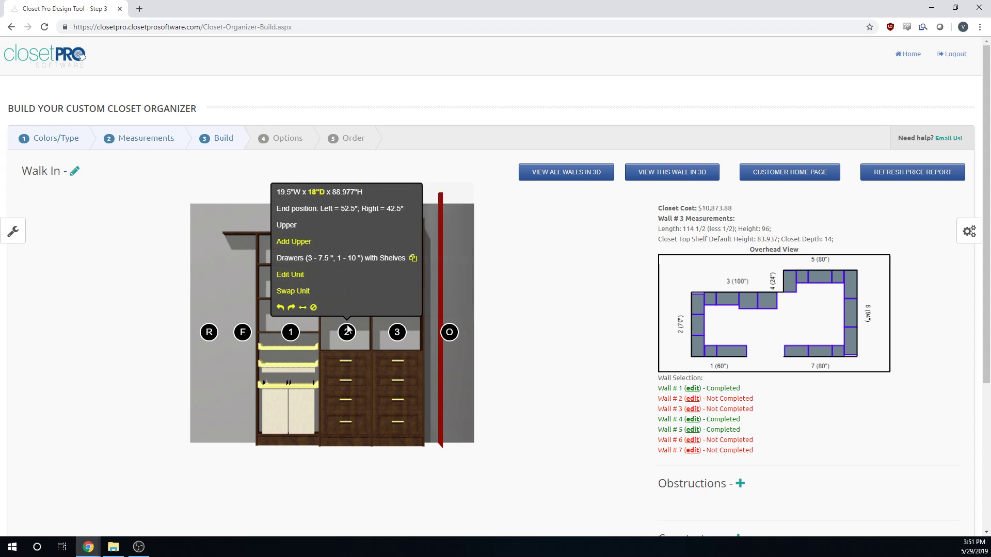
click(12, 235)
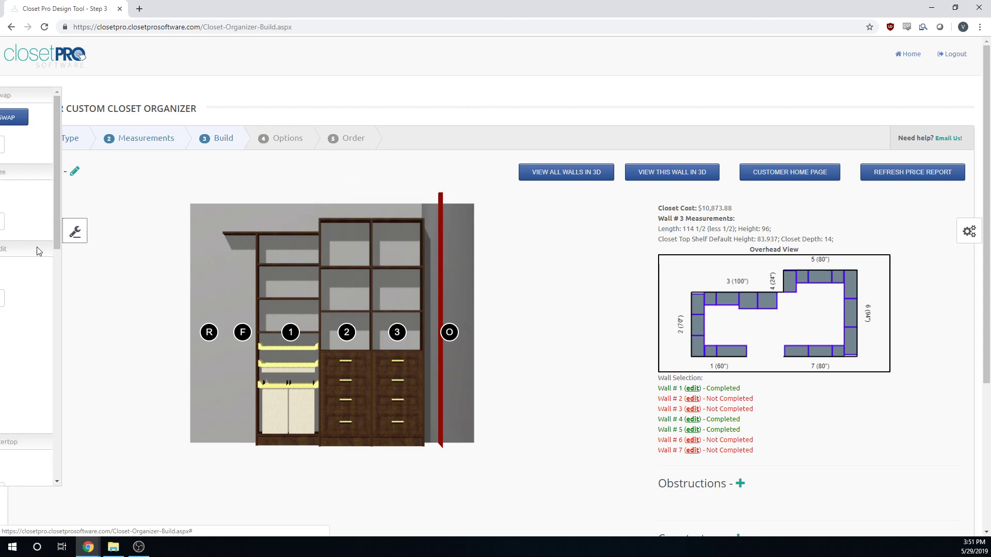
click(47, 221)
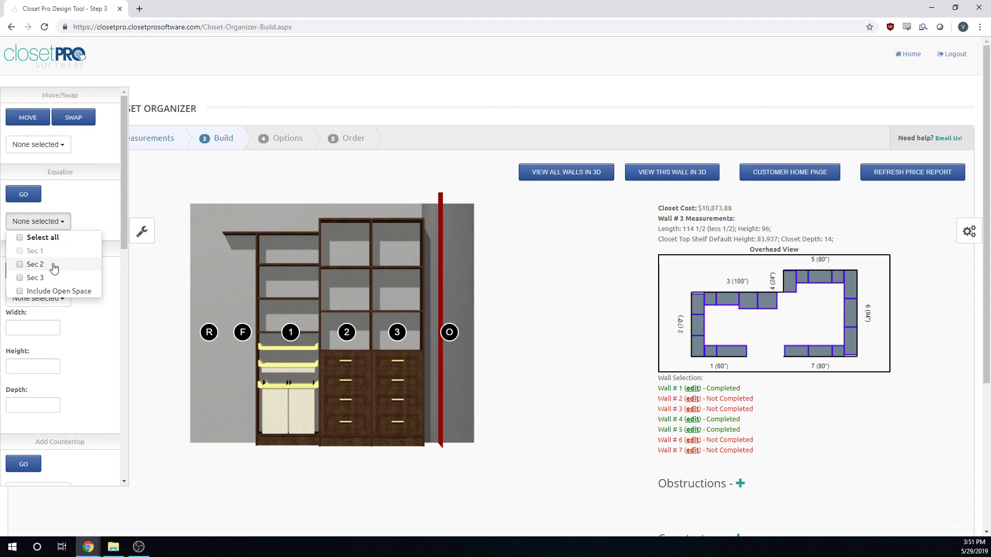
click(60, 264)
click(59, 277)
click(59, 291)
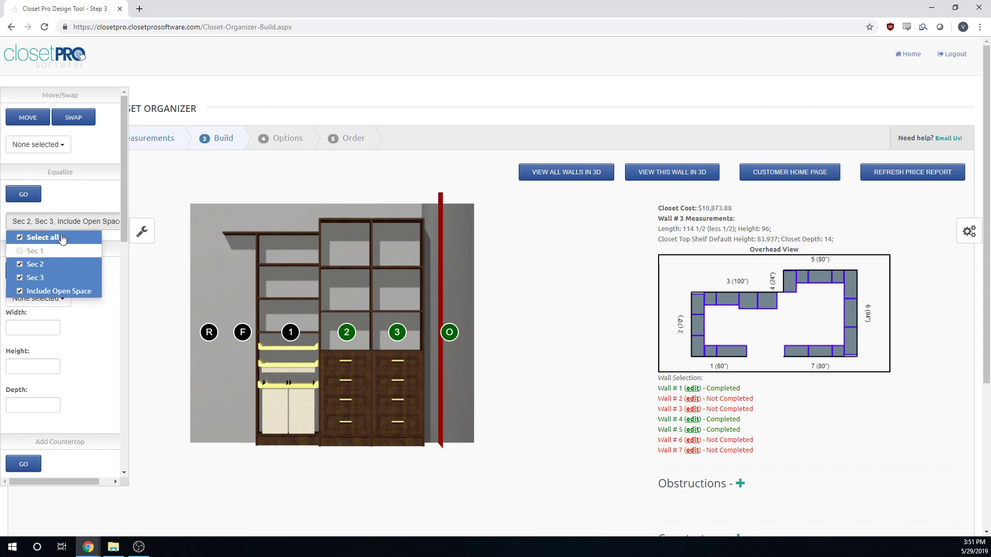
click(21, 195)
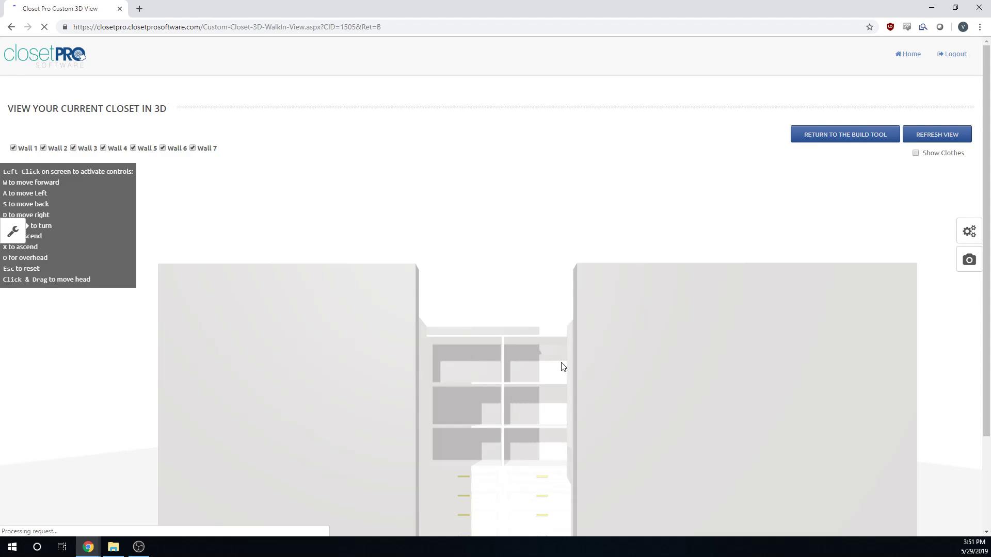
click(30, 147)
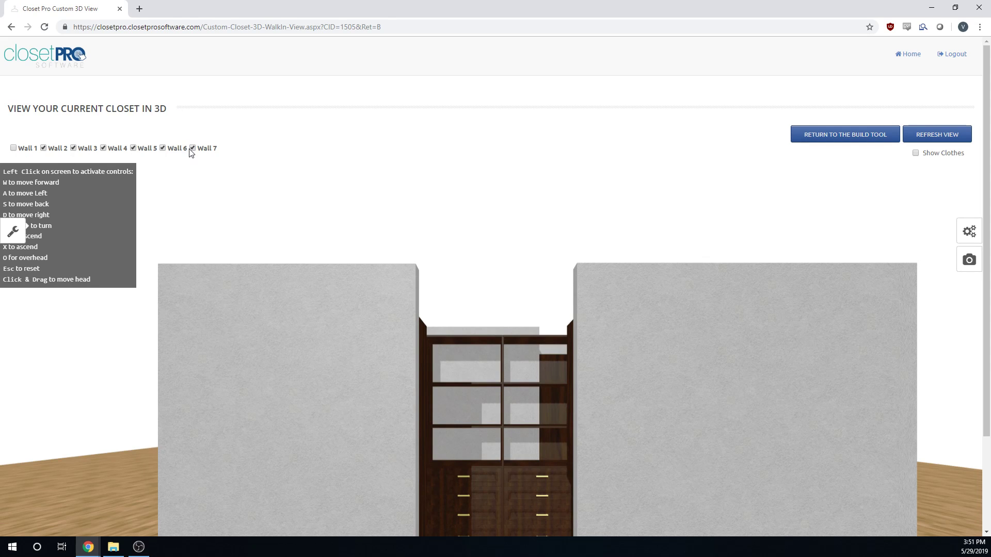
click(947, 134)
drag(716, 328, 232, 327)
key(s)
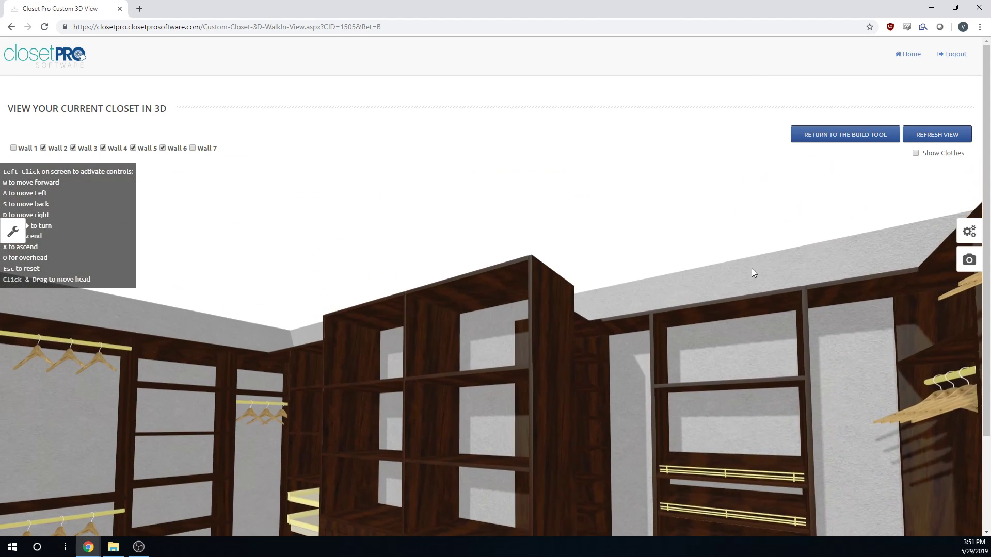
click(842, 141)
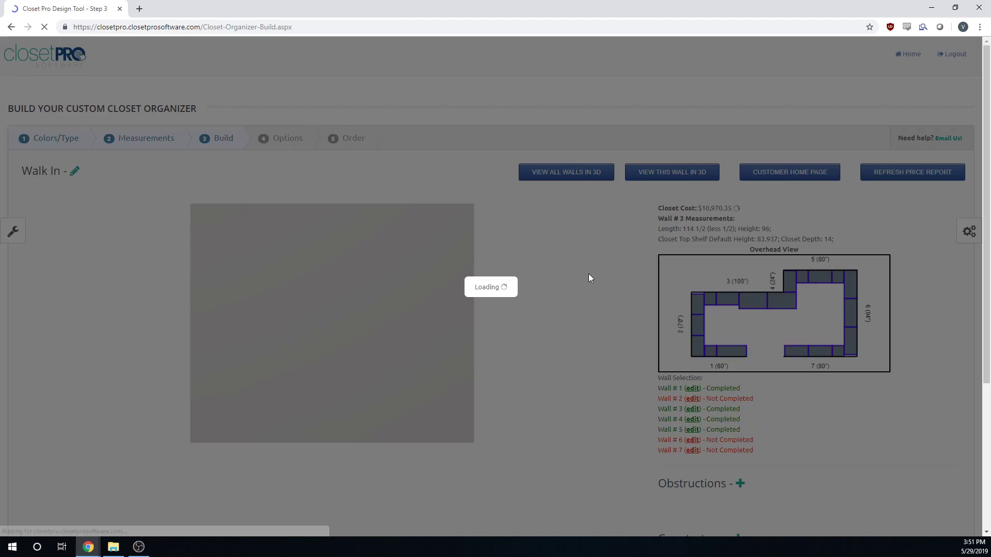
Step: Show Wall 2's three units and an open space with the Closet Color panel open
scroll(505, 301, down, 2)
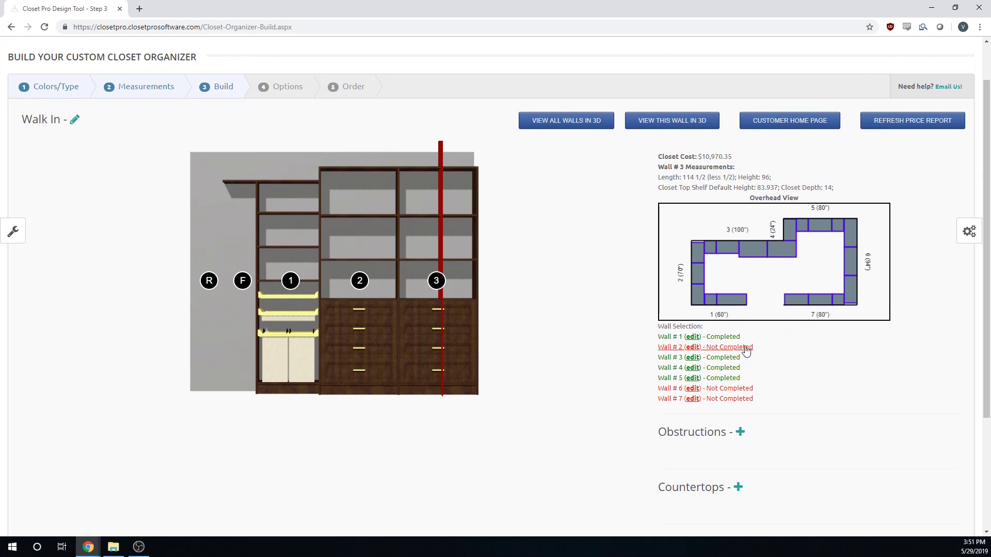
click(969, 231)
scroll(911, 358, down, 4)
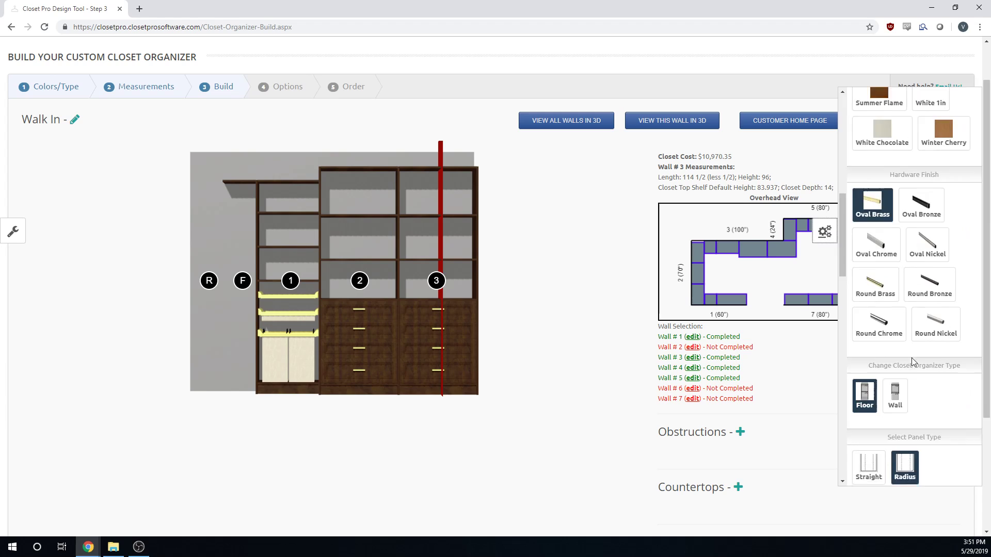
scroll(911, 357, down, 5)
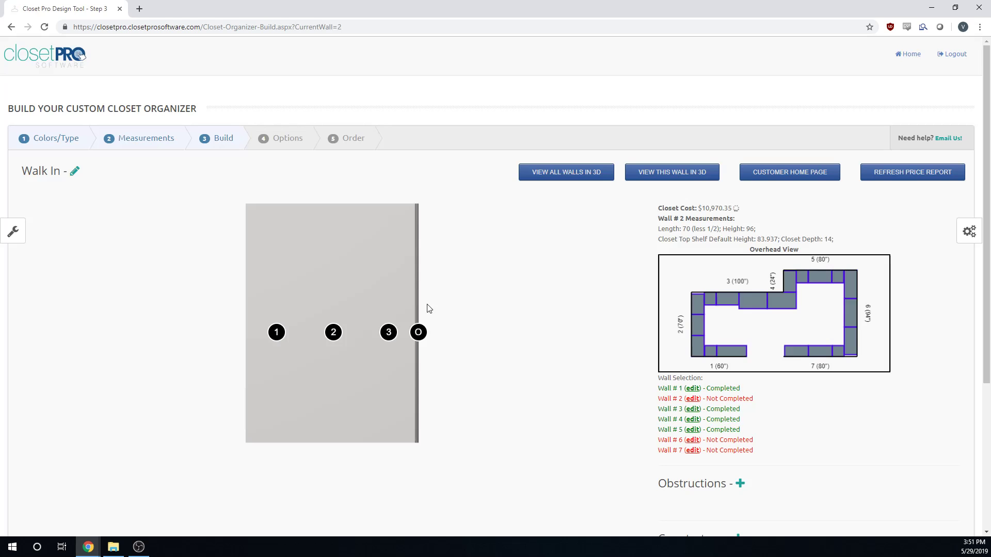
mouse_move(421, 330)
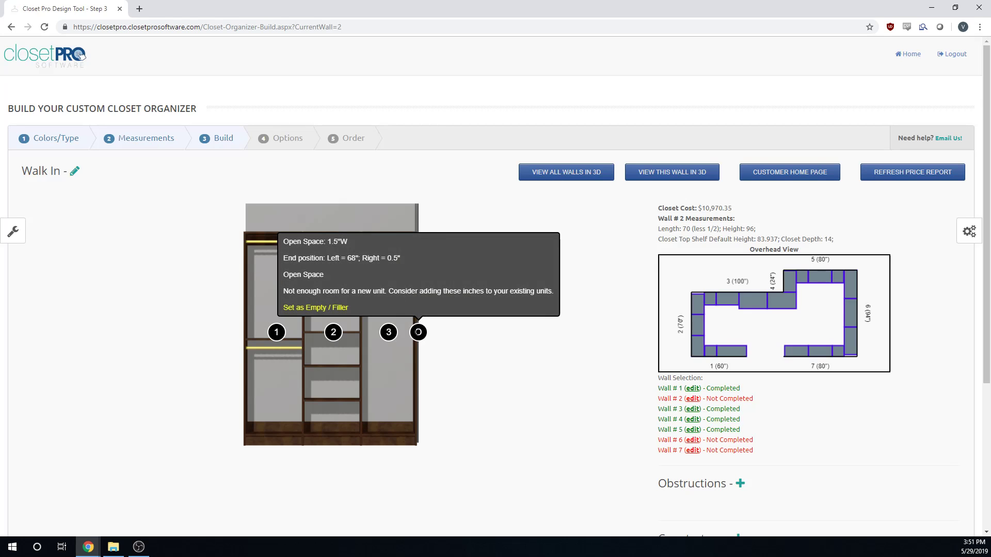
mouse_move(392, 335)
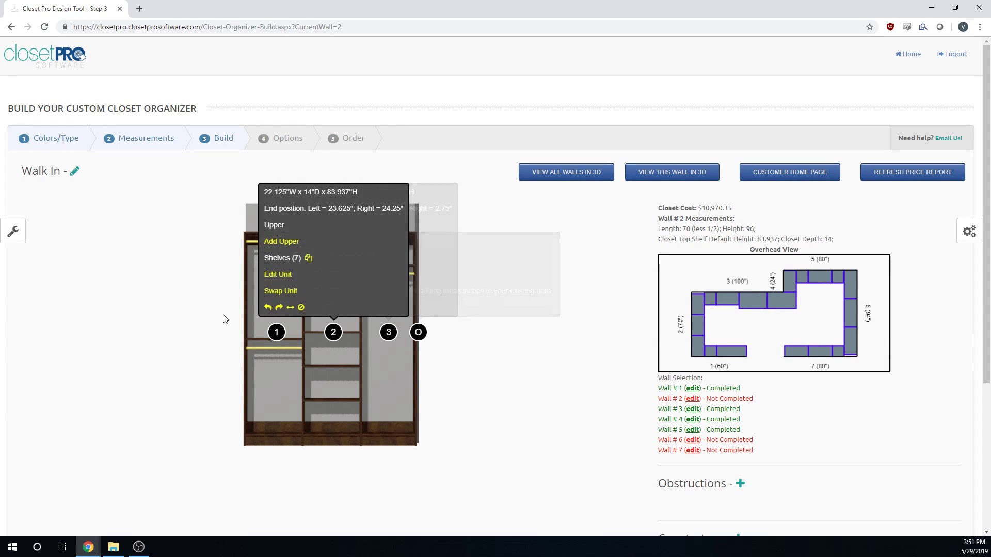
click(971, 241)
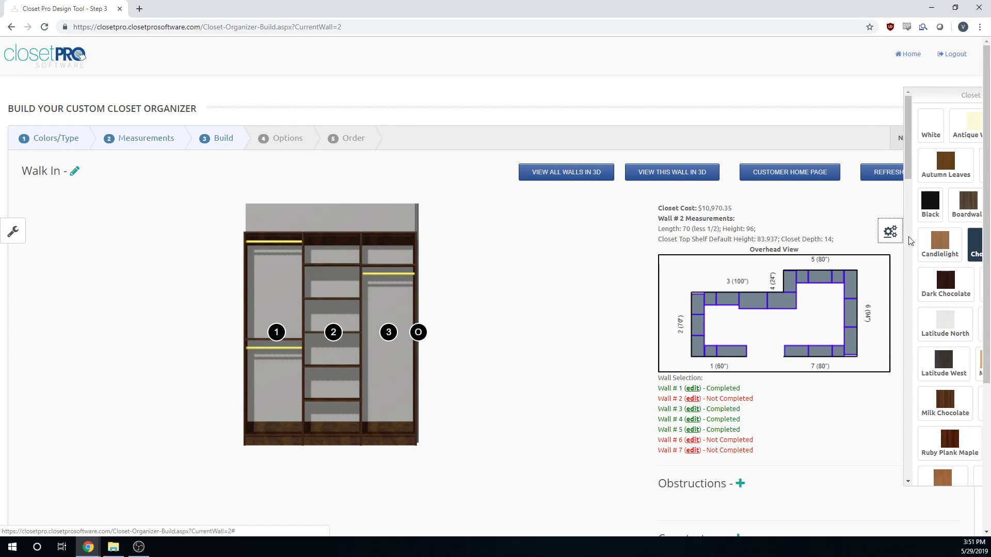
mouse_move(416, 341)
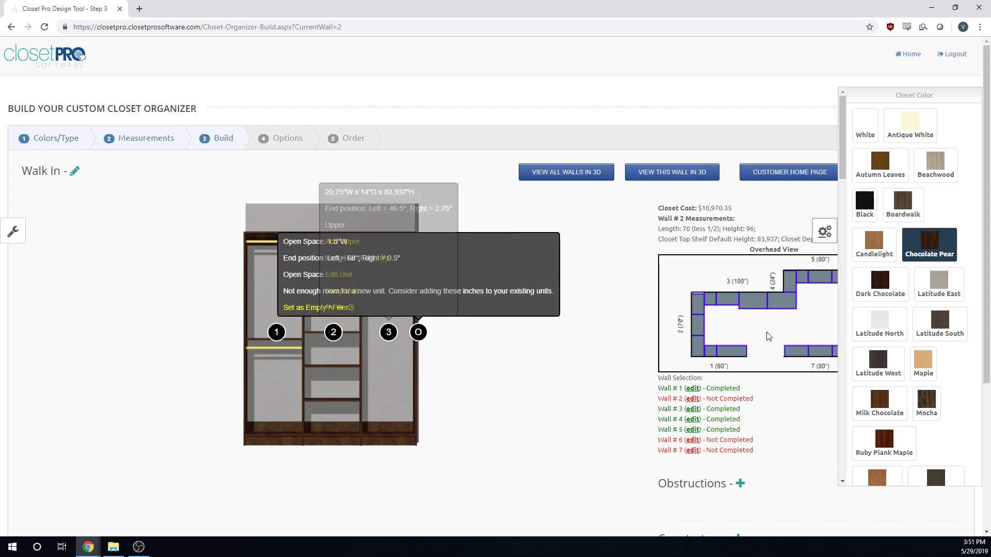